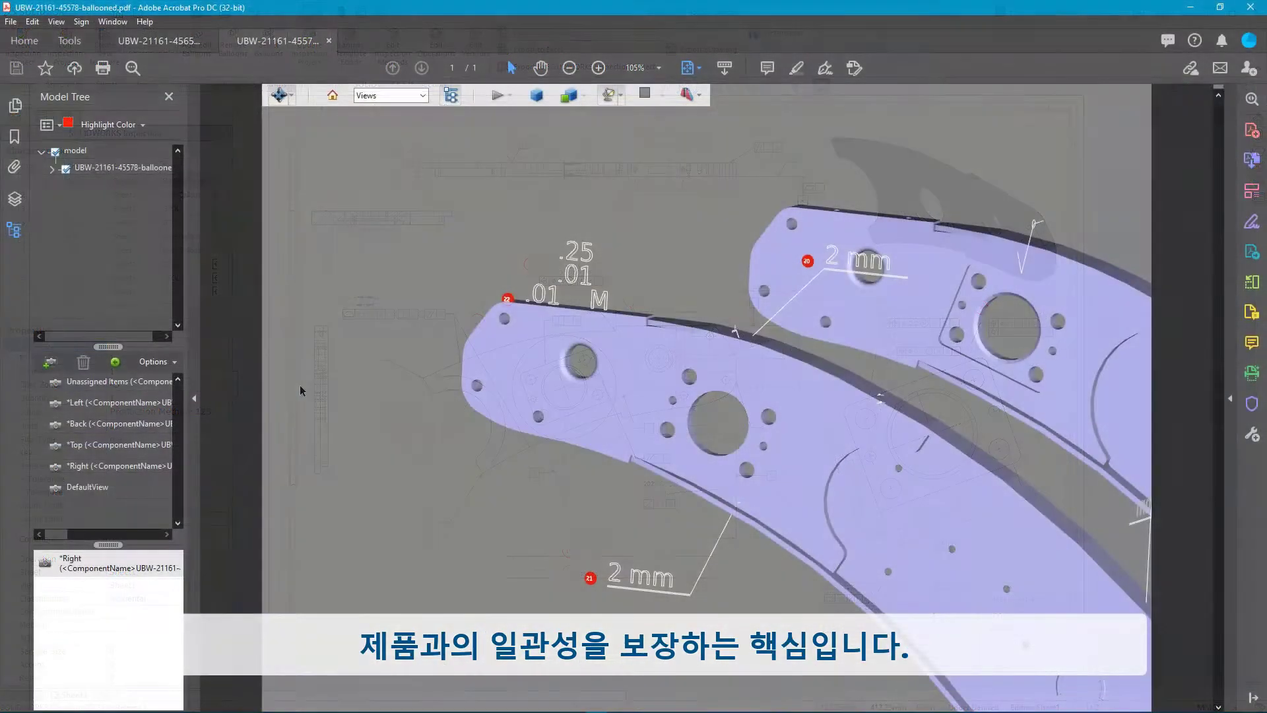
left_click_drag(371, 380, 349, 392)
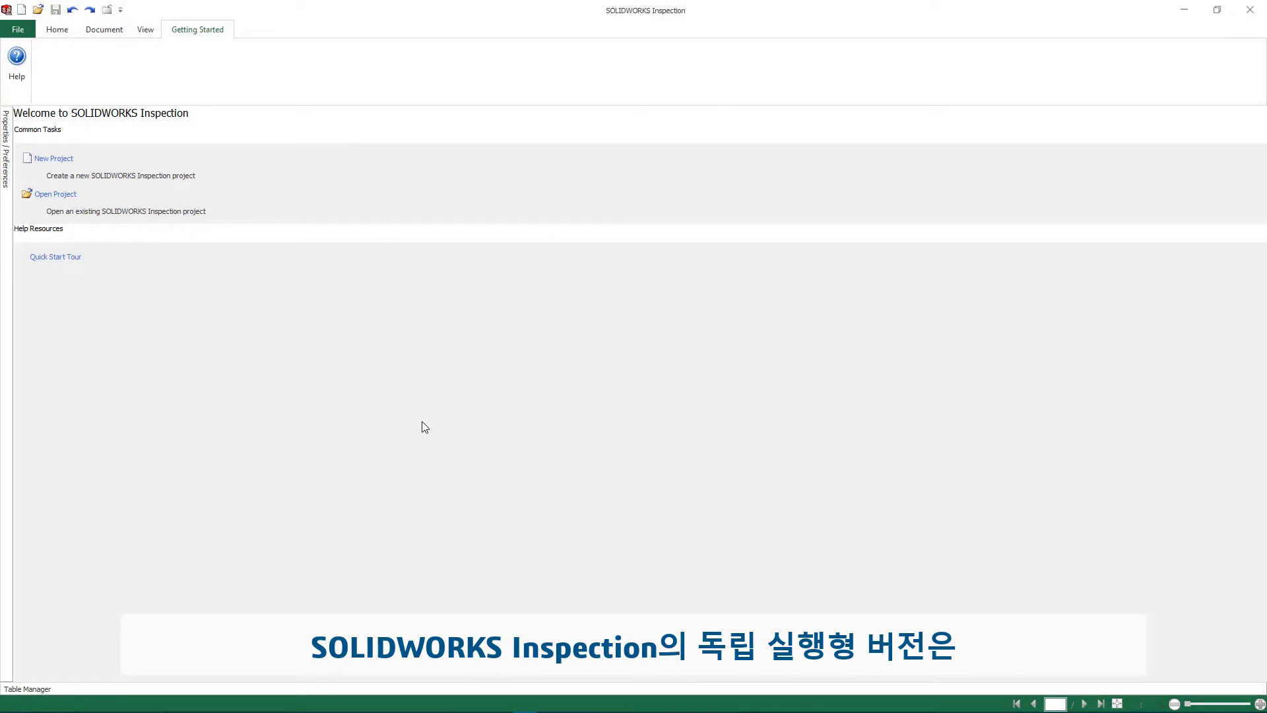
Create a project from the AS9102 (Metric)_New Balloon Standard template using the SOLIDWORKS drawing UBW-21161-45655.SLDDRW.
left_click(71, 159)
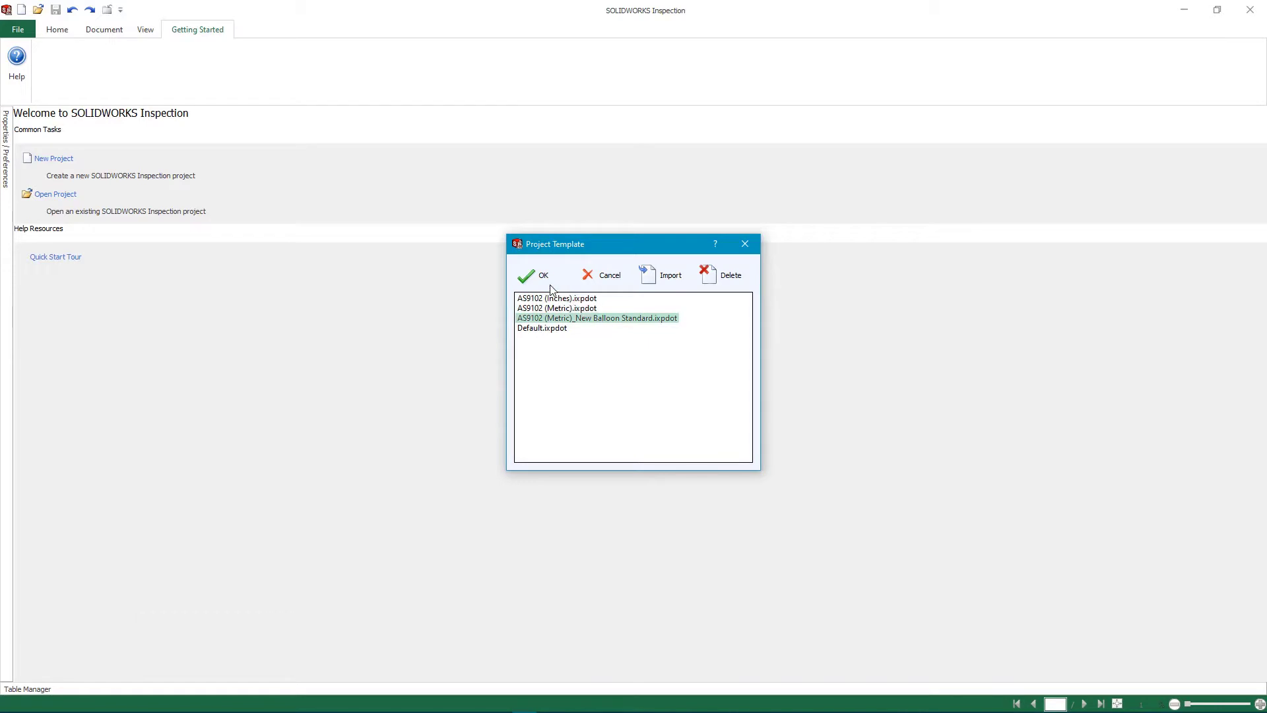
left_click(531, 275)
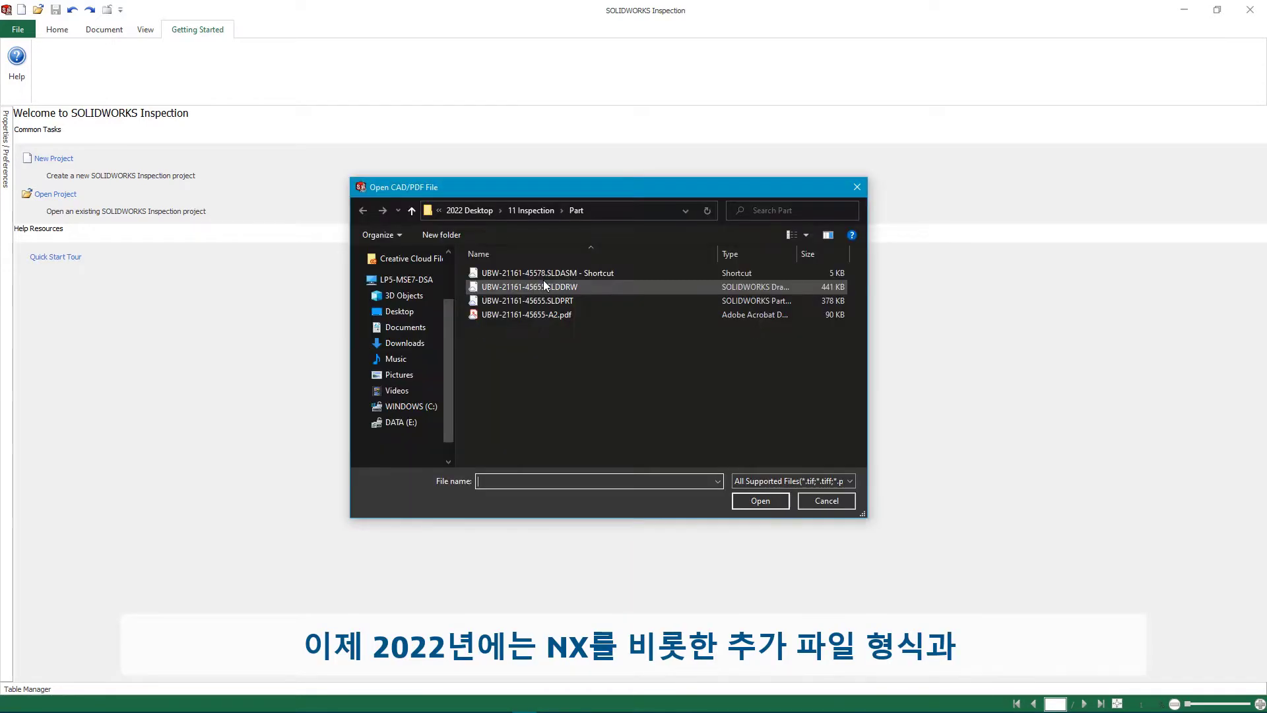
left_click(762, 481)
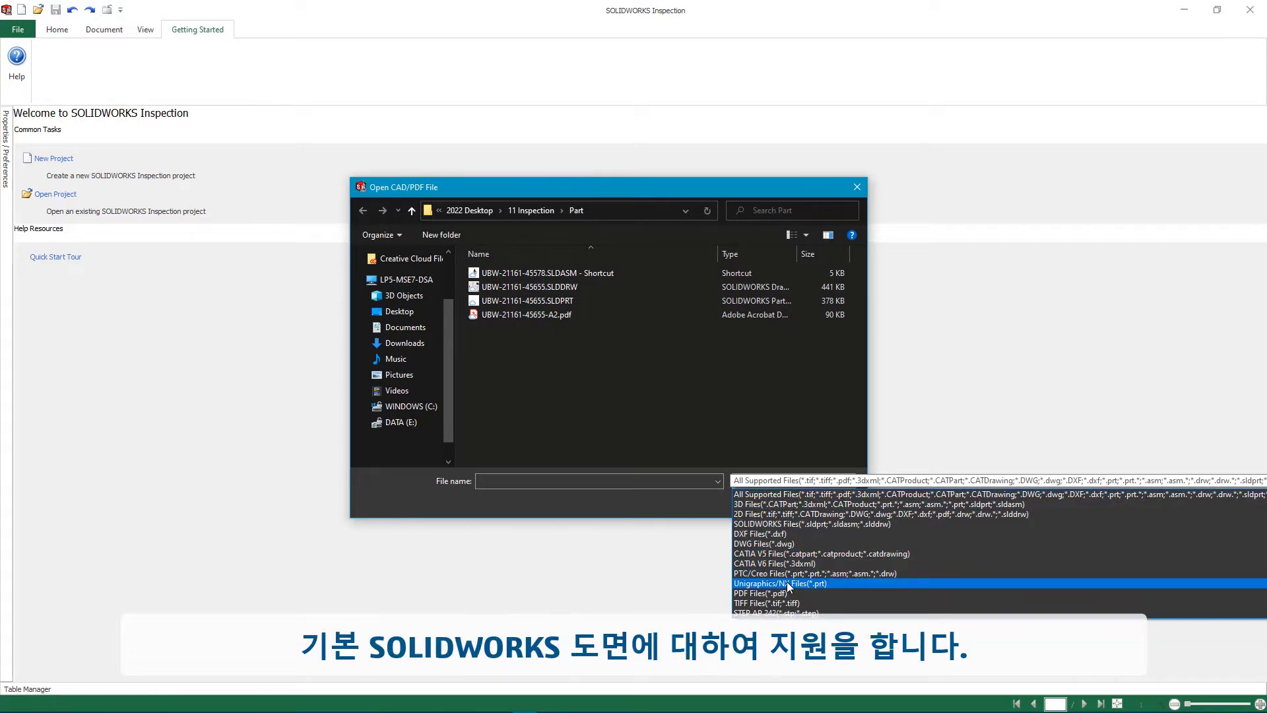
left_click(789, 524)
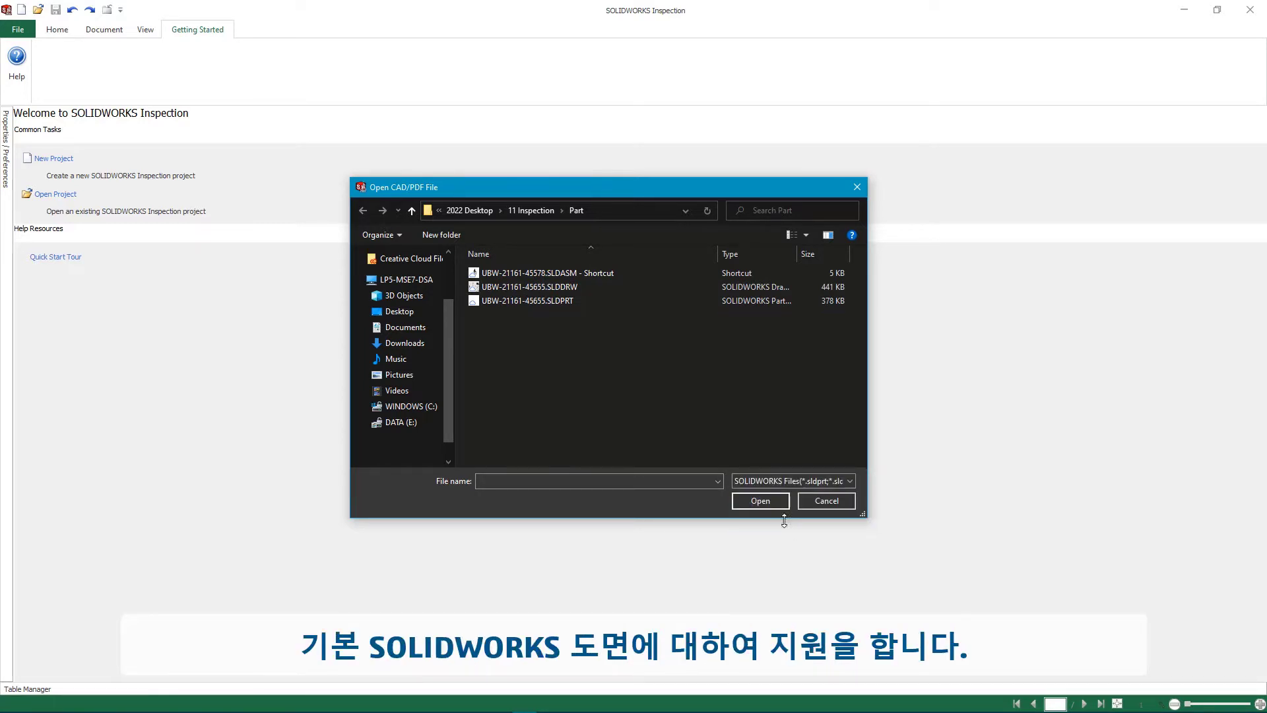
left_click(528, 286)
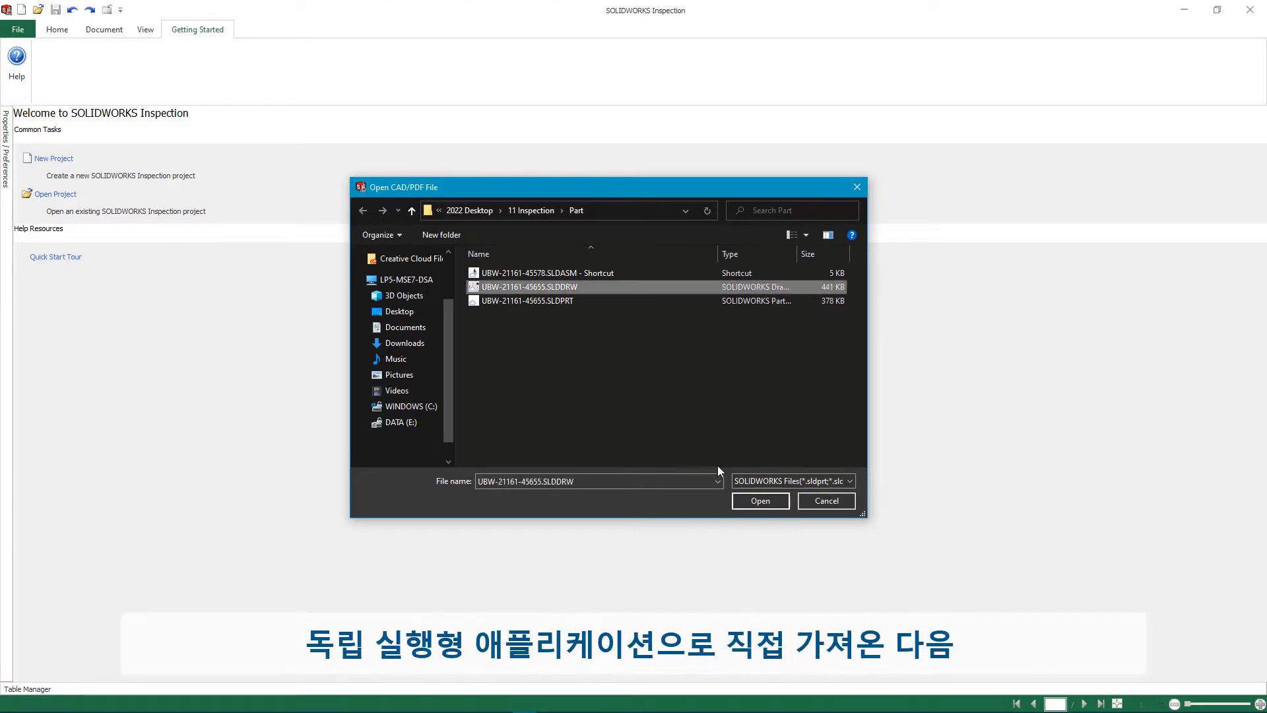
left_click(763, 505)
right_click(740, 486)
left_click(783, 577)
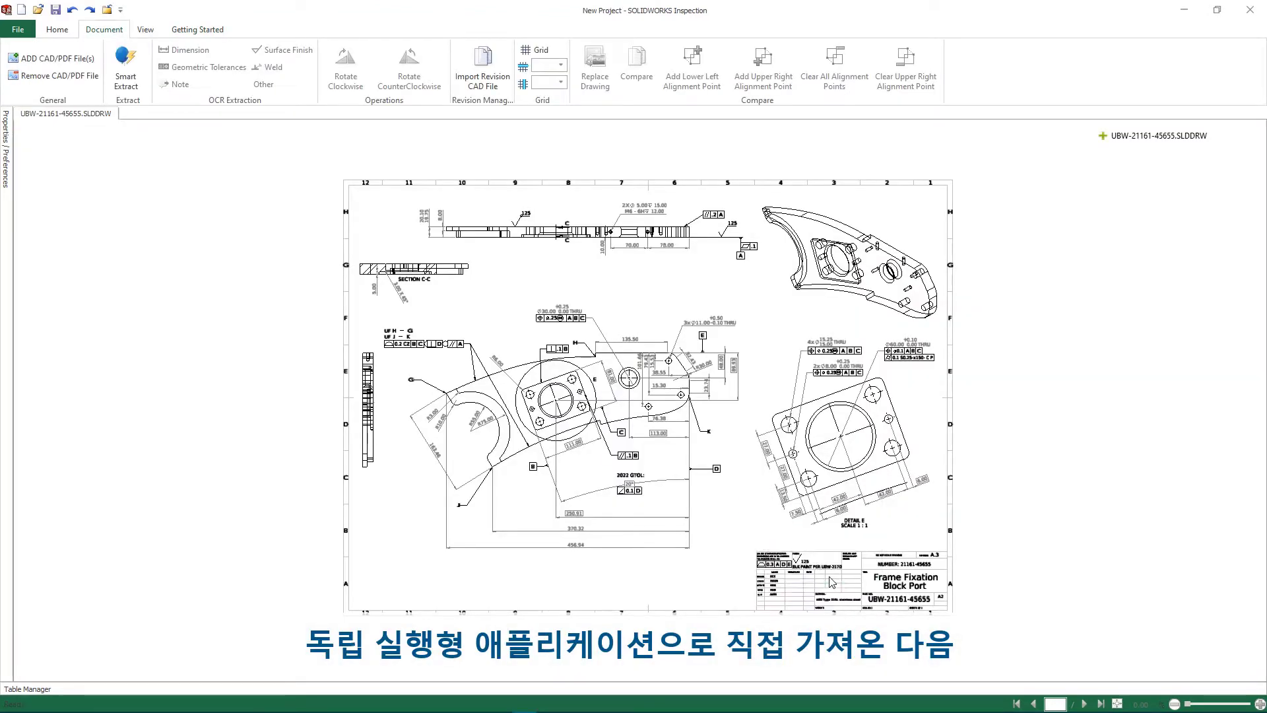
left_click_drag(750, 539, 980, 640)
left_click(6, 150)
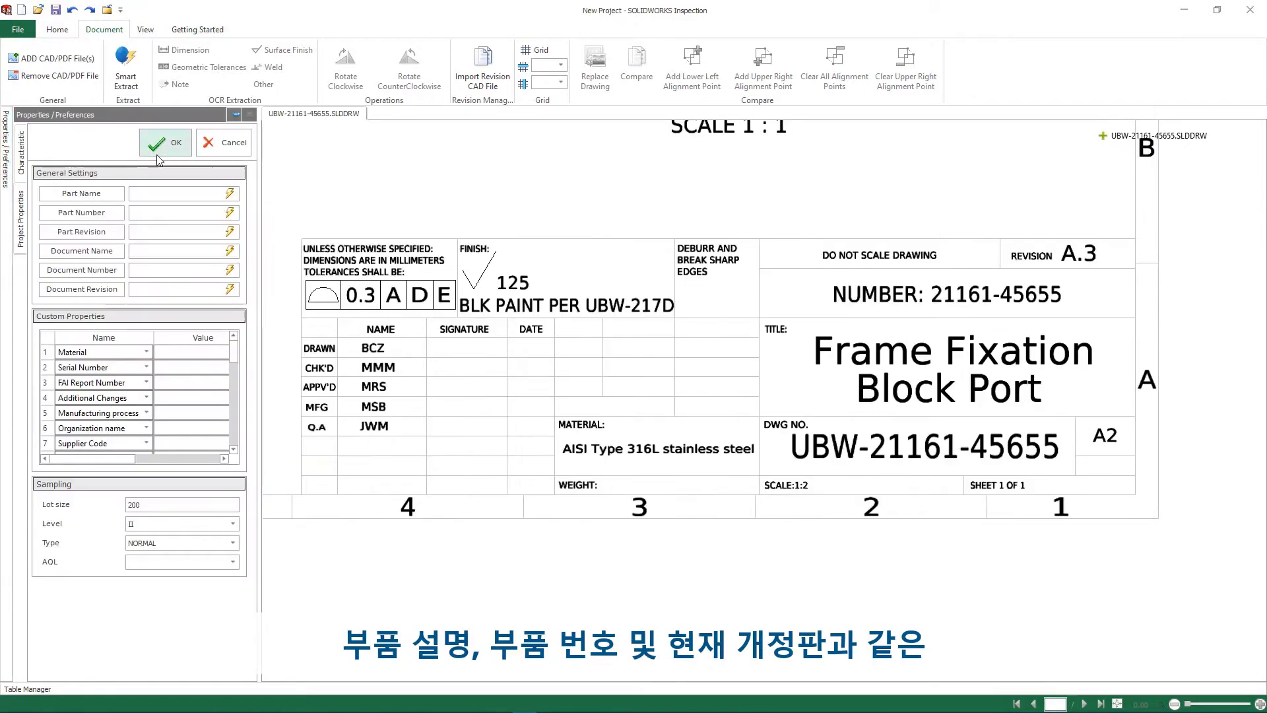
left_click(222, 115)
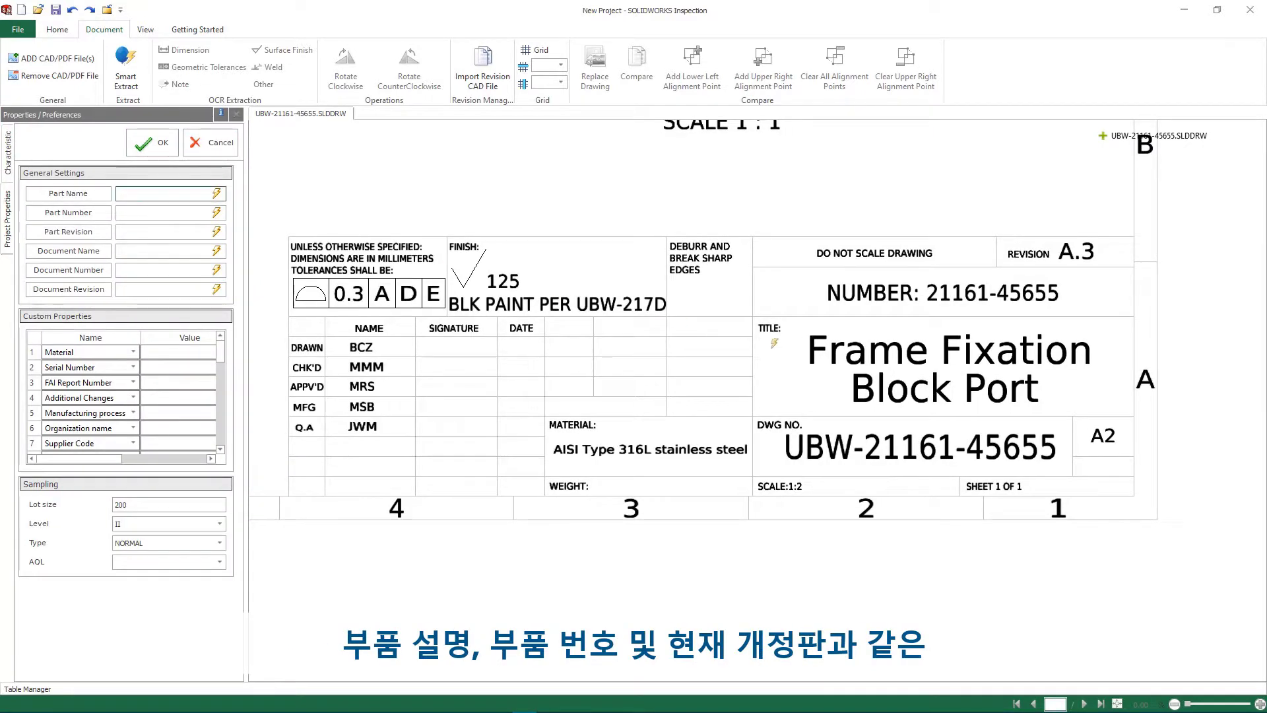
left_click(820, 350)
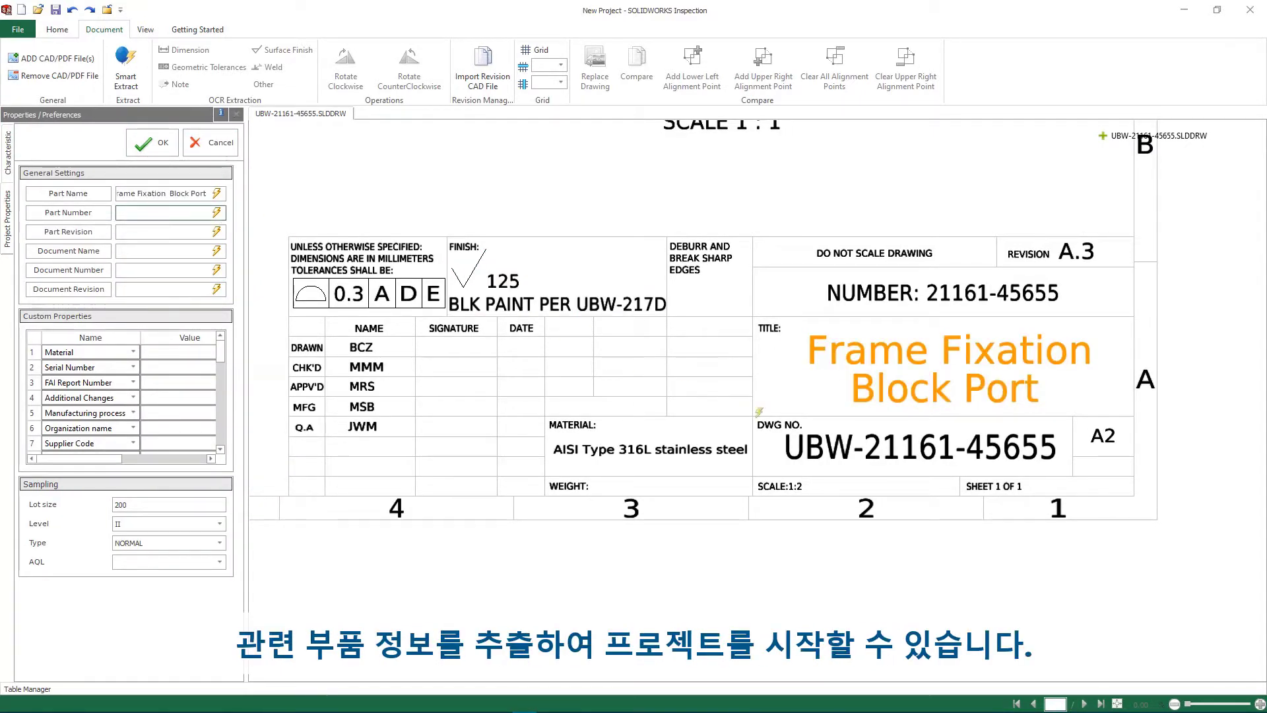
left_click(875, 446)
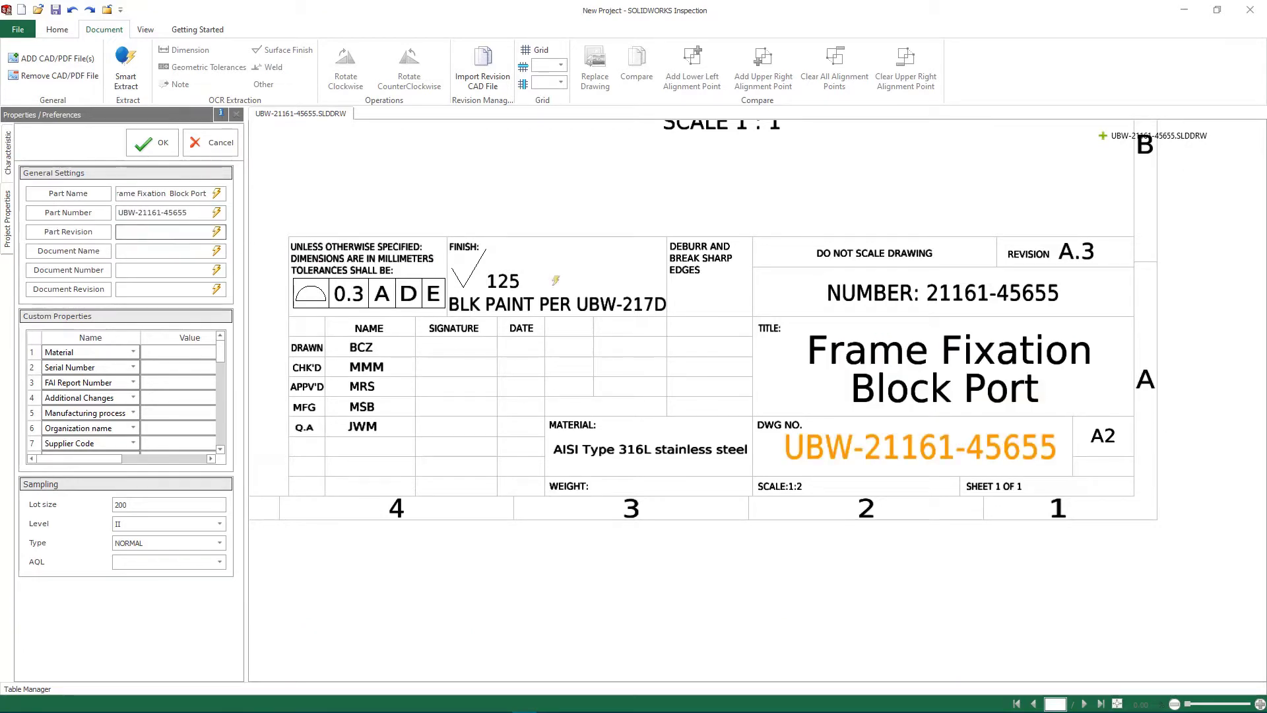
left_click(1076, 251)
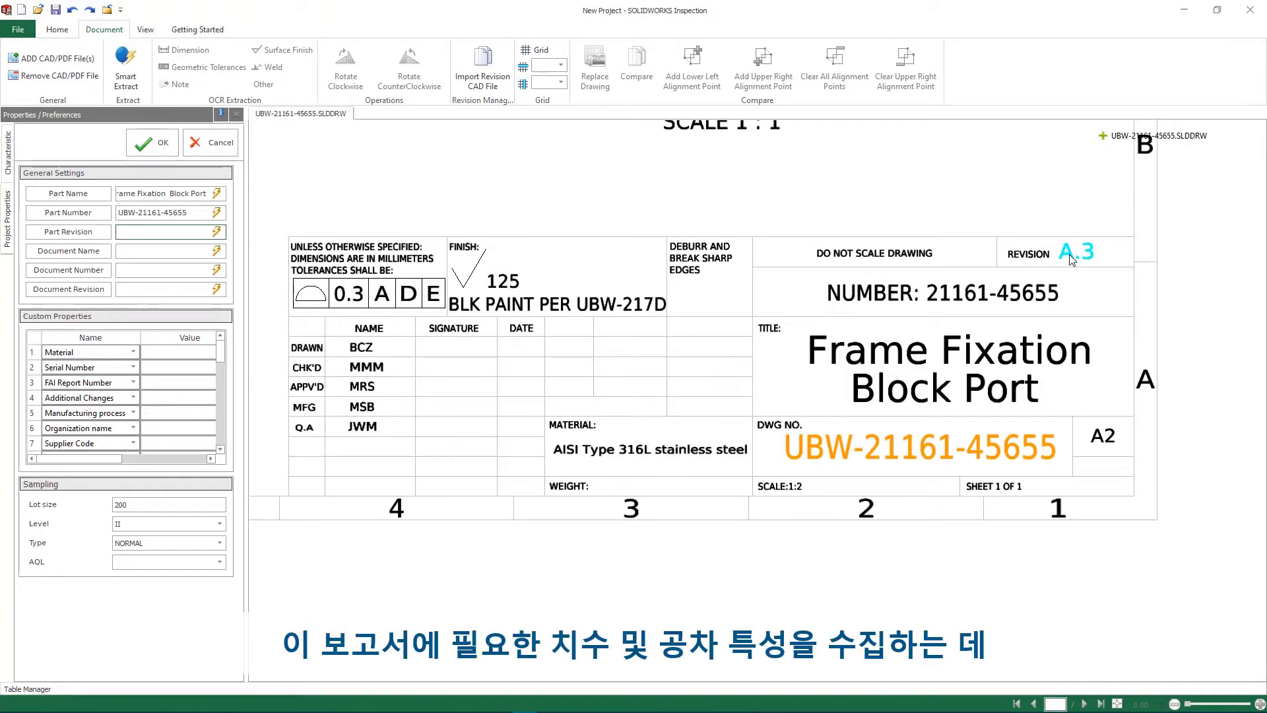
left_click(153, 144)
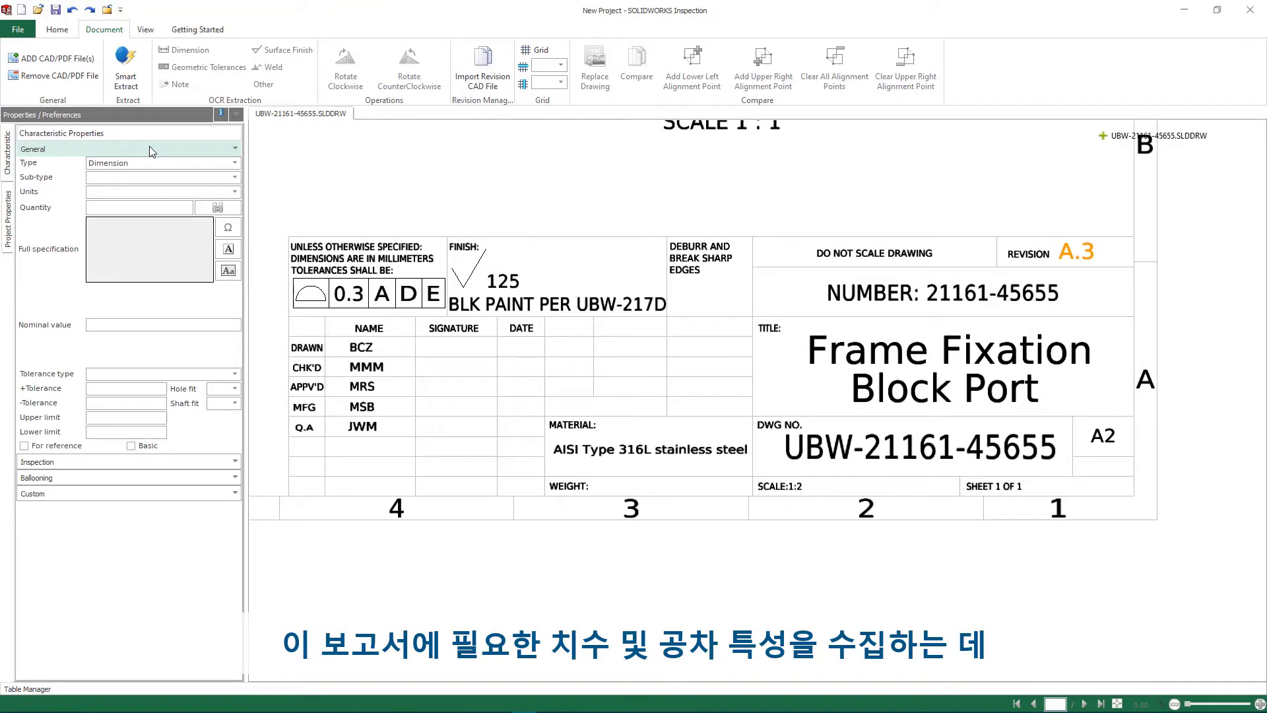
Smart-extract the 0.3 A D E profile tolerance from the default tolerances in the title block.
right_click(318, 195)
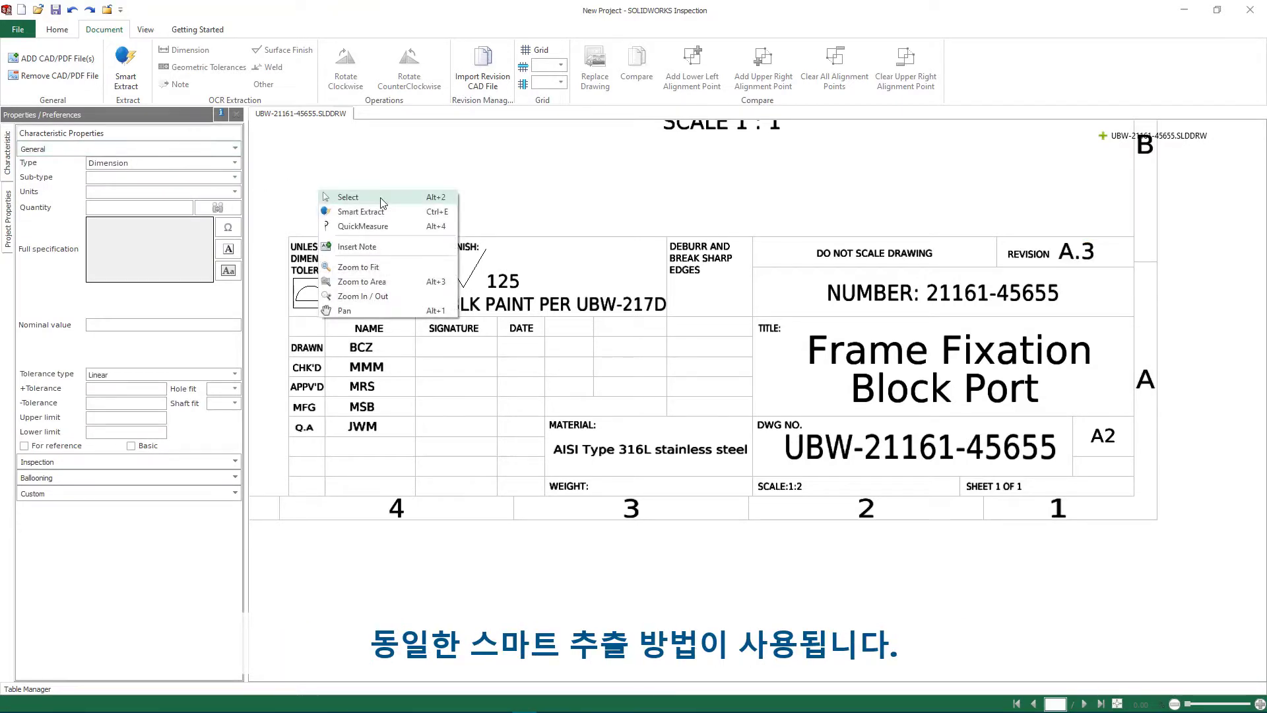
left_click(383, 207)
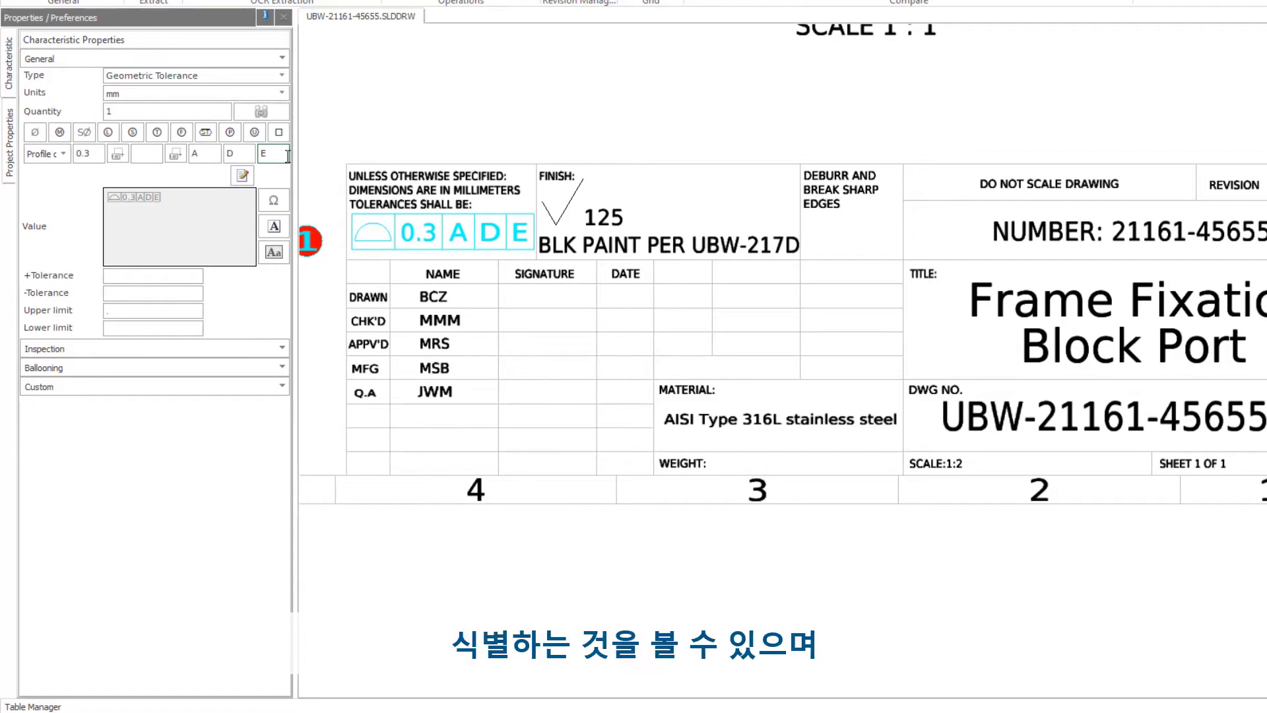
Extract the 4x Ø15.25/15.00 THRU hole dimension and its 0.25 A B C position tolerance in Detail E.
middle_click_drag(1053, 105, 894, 588)
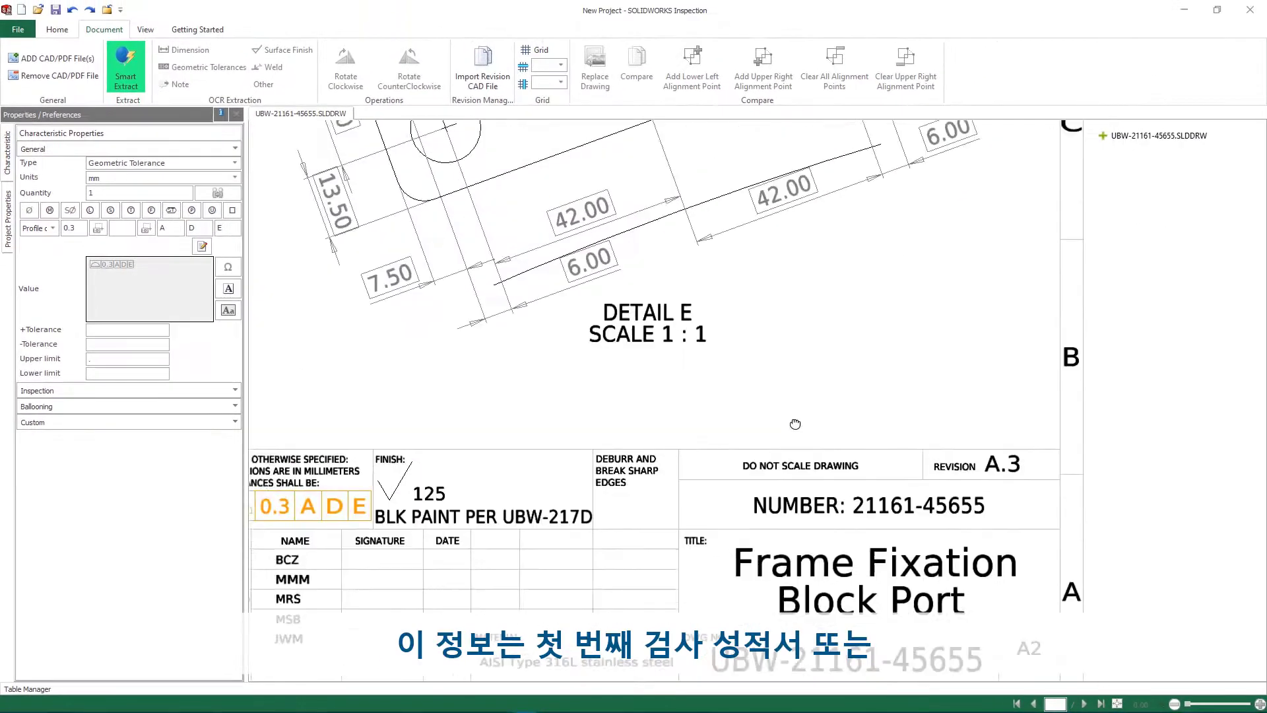
mouse_move(529, 176)
middle_mouse_down()
mouse_move(581, 283)
mouse_move(717, 318)
middle_mouse_up()
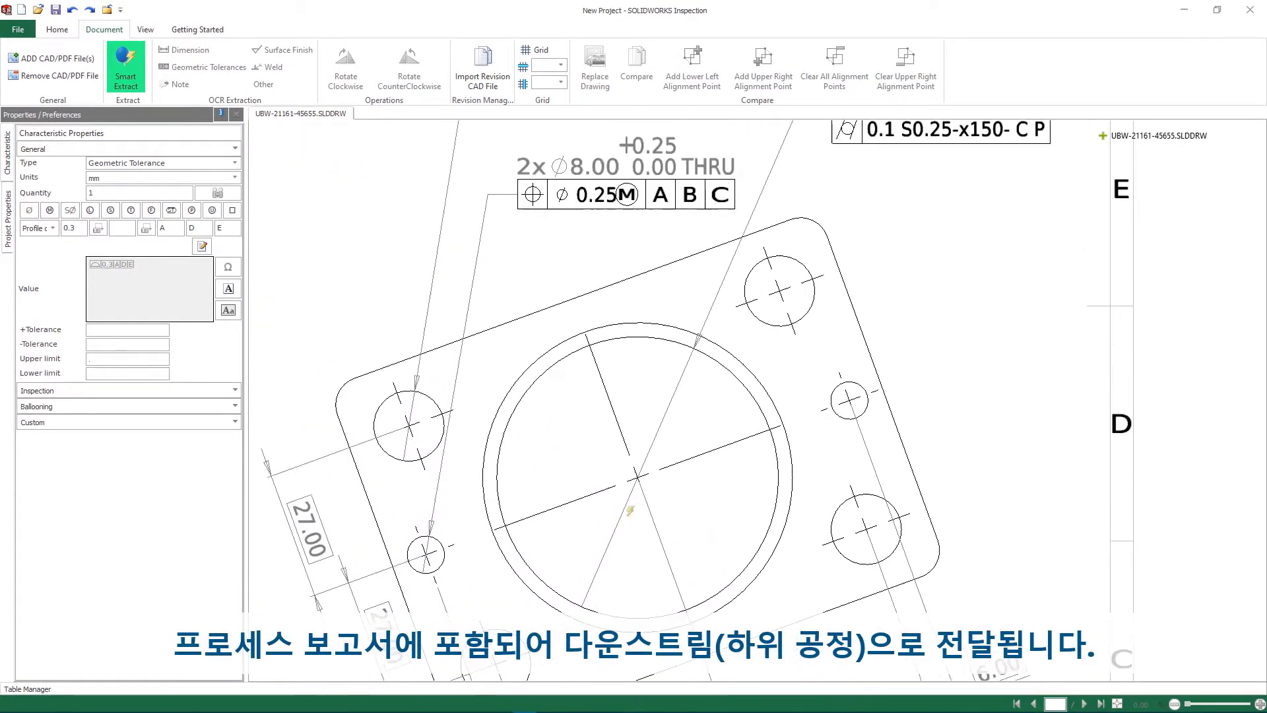
middle_click_drag(849, 192, 852, 372)
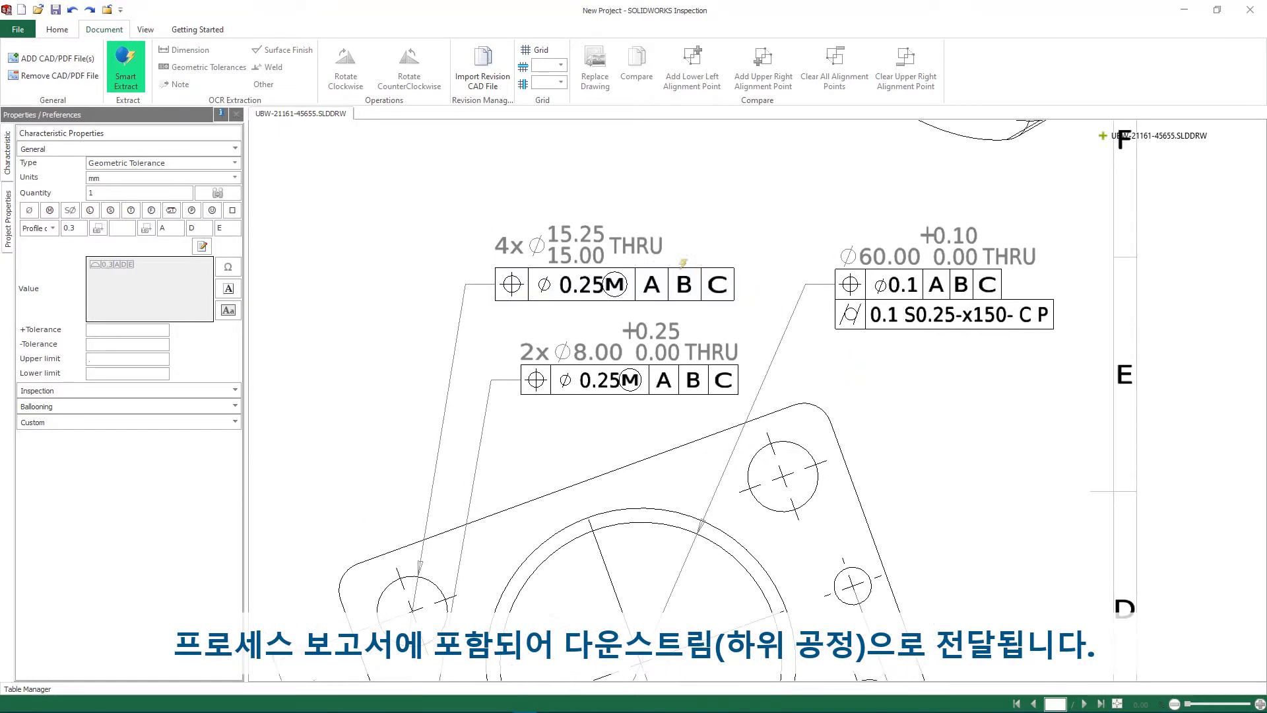
left_click(650, 246)
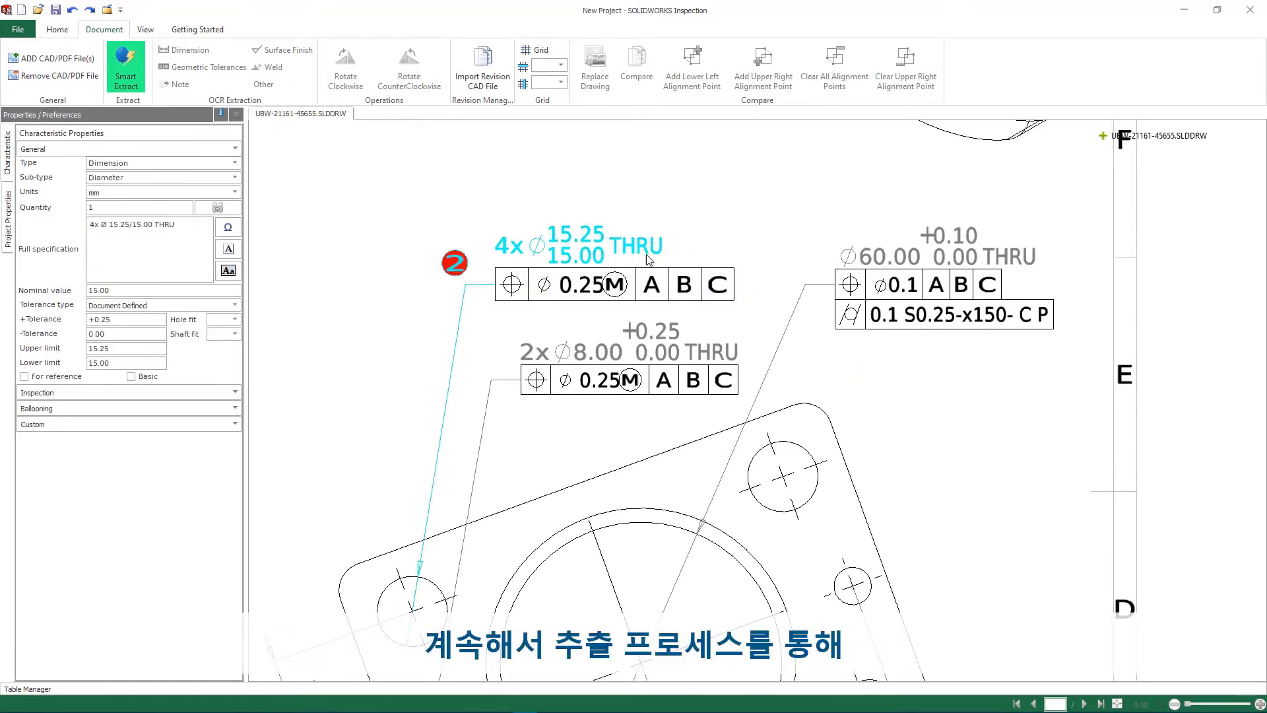
left_click(638, 265)
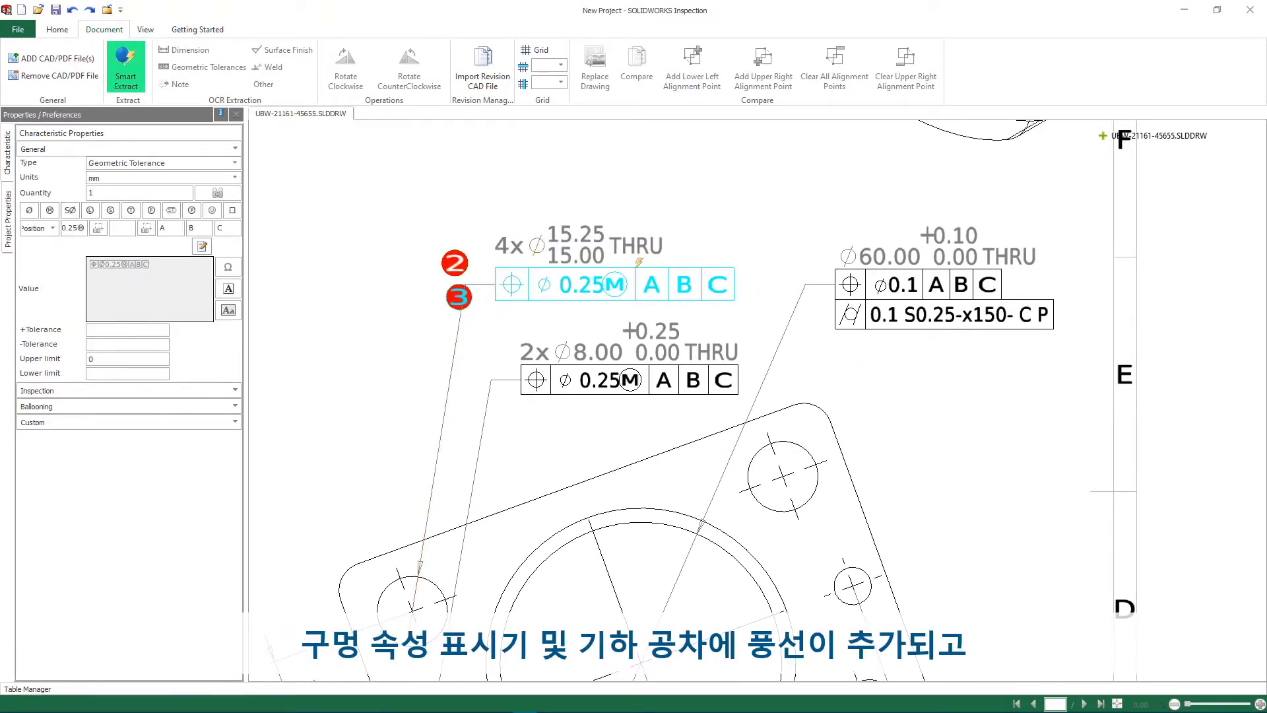
Extract the Ø60.00 THRU and 2x Ø8.00 THRU hole callouts with their geometric tolerances in Detail E.
left_click(871, 244)
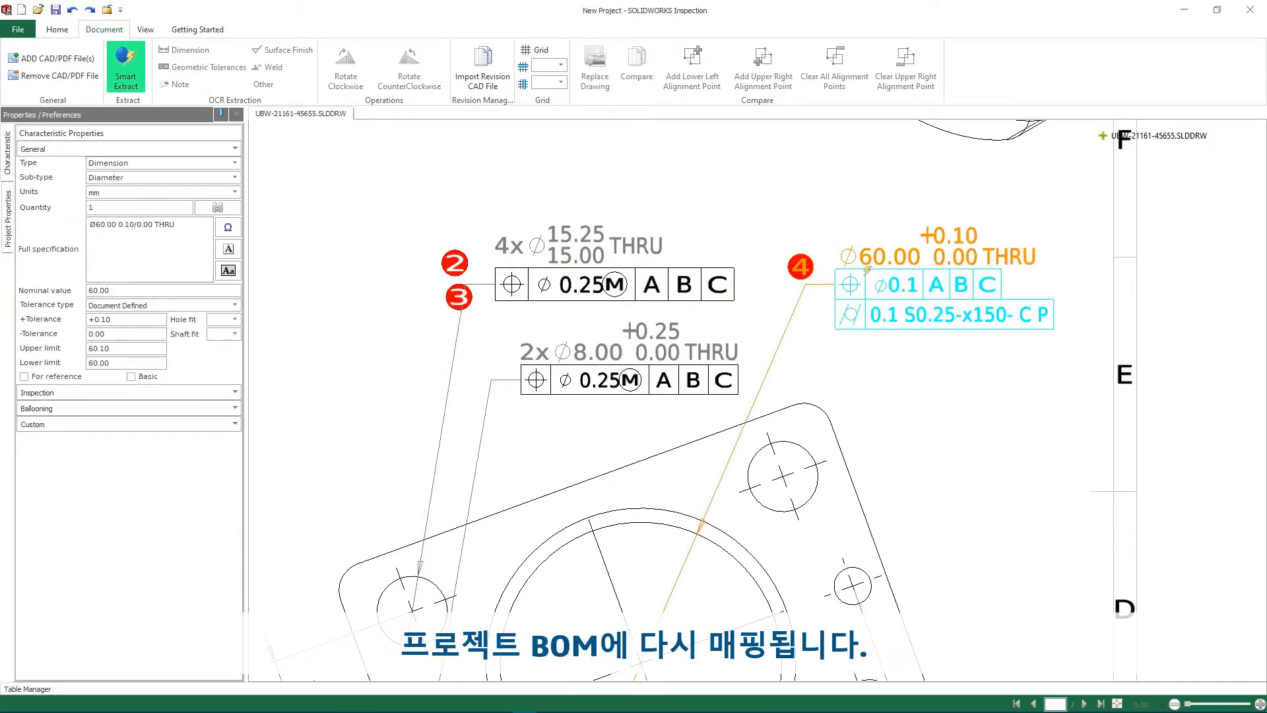
left_click(867, 271)
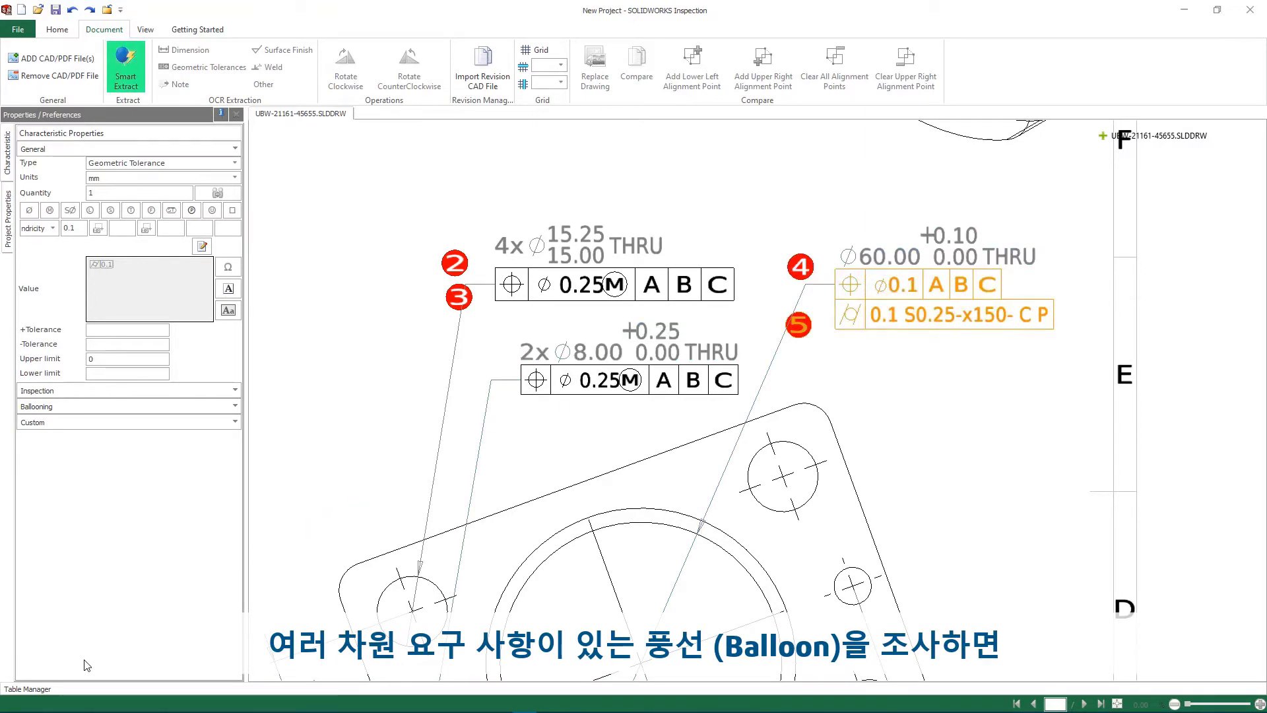
left_click(30, 689)
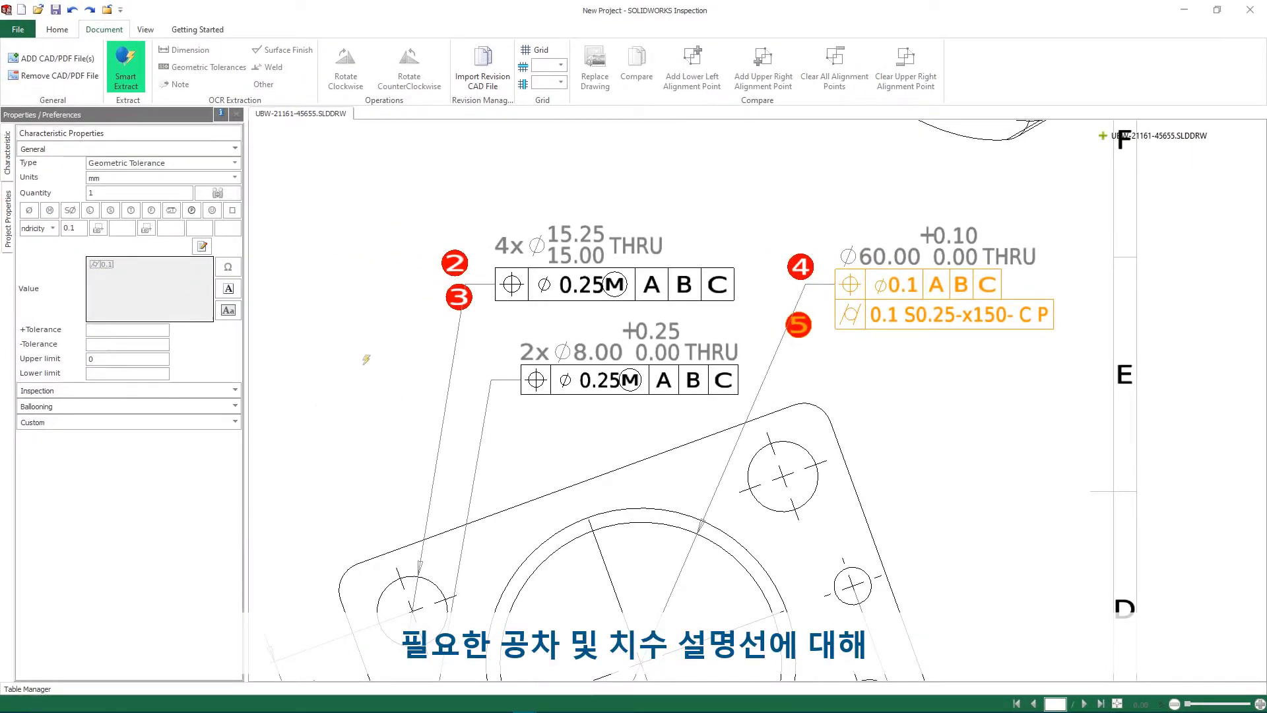
left_click_drag(483, 320, 738, 394)
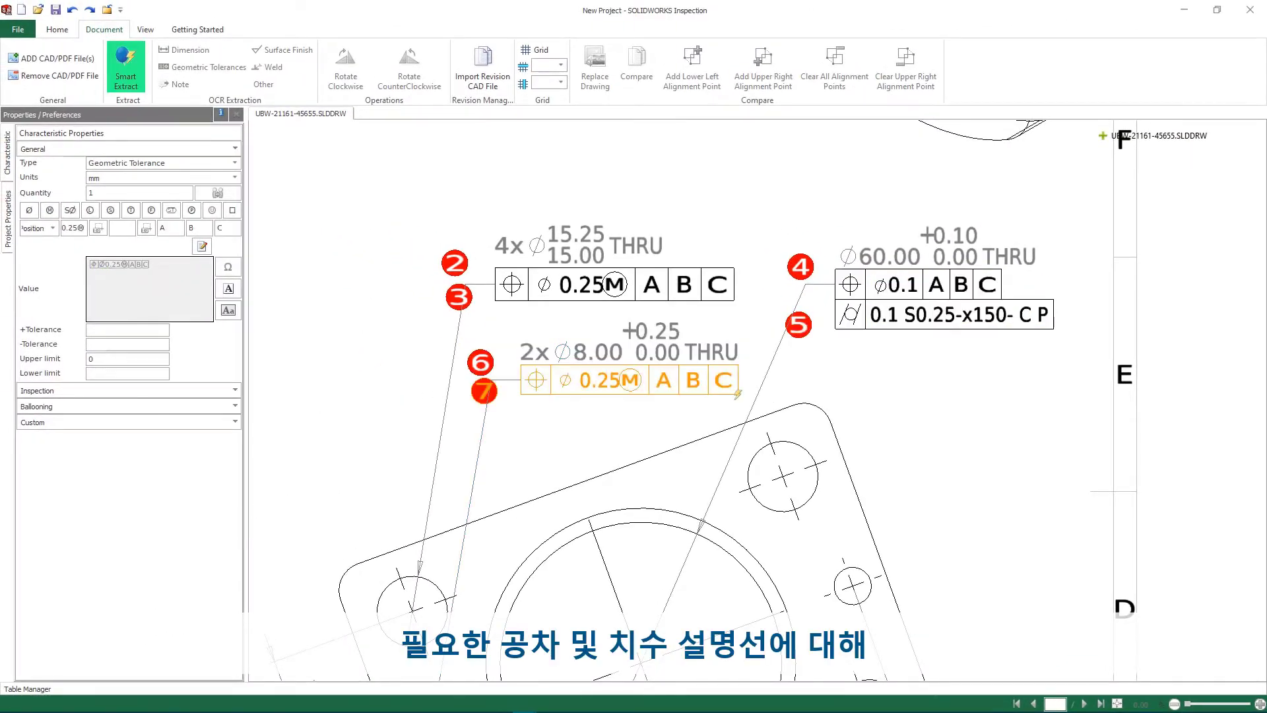
Extract the Ø30.00 hole callout with its position tolerance, the 3x Ø11.00 hole callout and the .1 B perpendicularity tolerance in the main view.
scroll(719, 369, "down", 3)
mouse_move(515, 346)
middle_mouse_down()
mouse_move(697, 429)
mouse_move(881, 454)
mouse_move(928, 417)
middle_mouse_up()
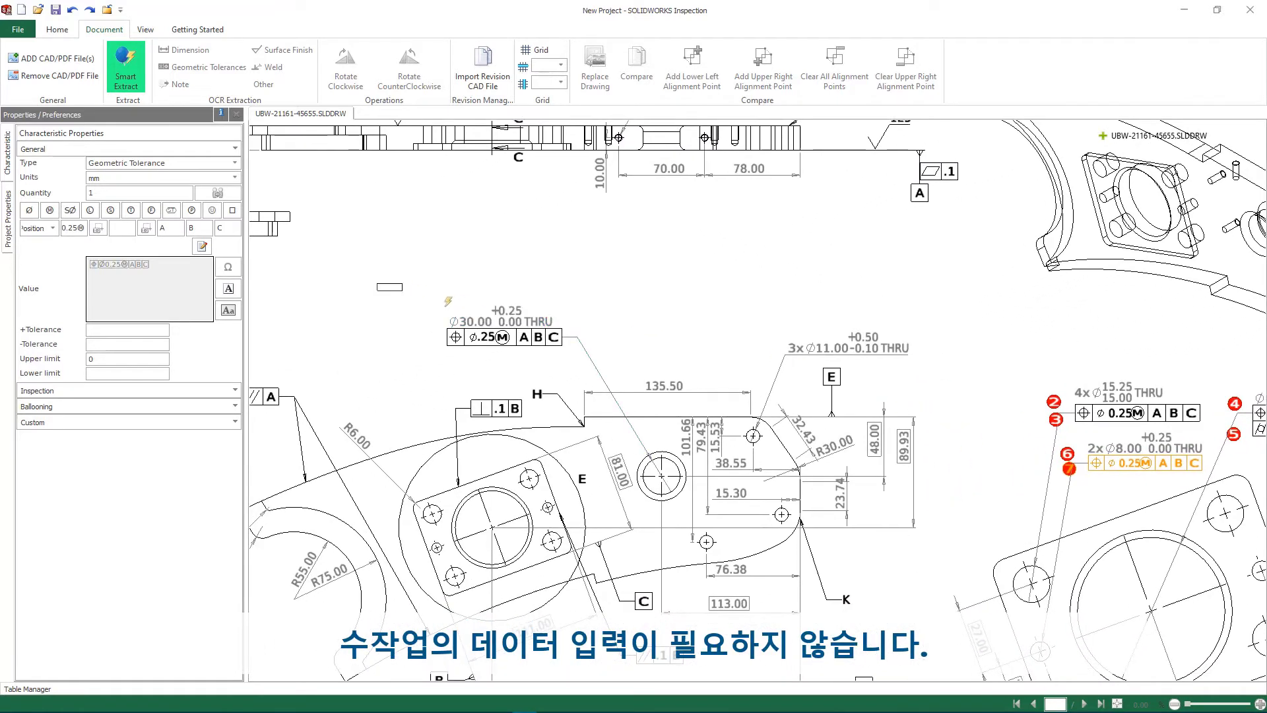
left_click_drag(448, 301, 555, 350)
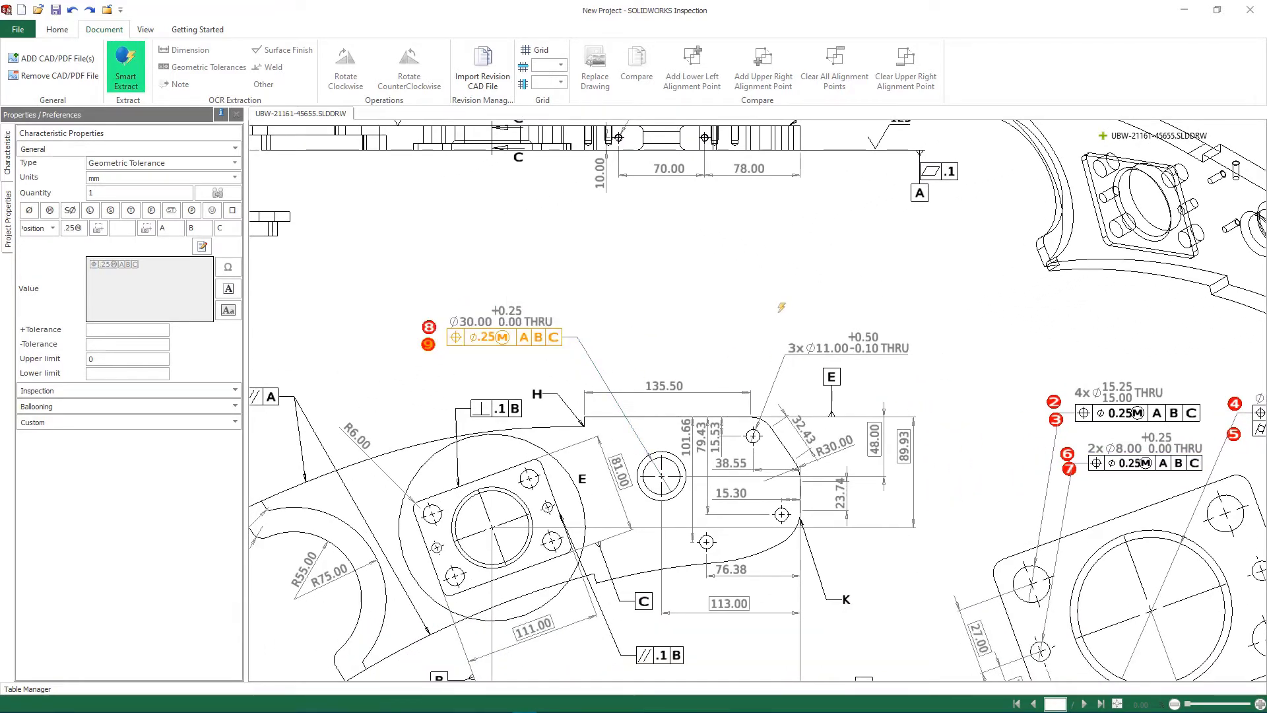
left_click_drag(780, 308, 937, 355)
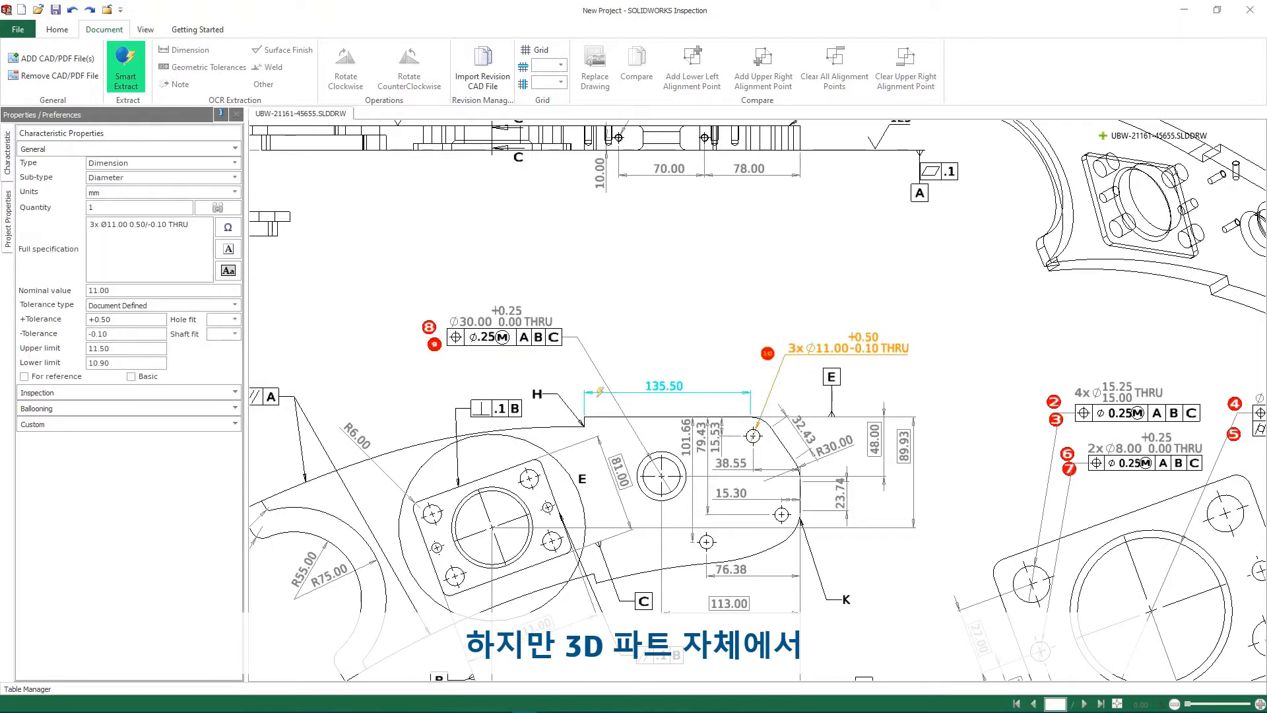
left_click(512, 396)
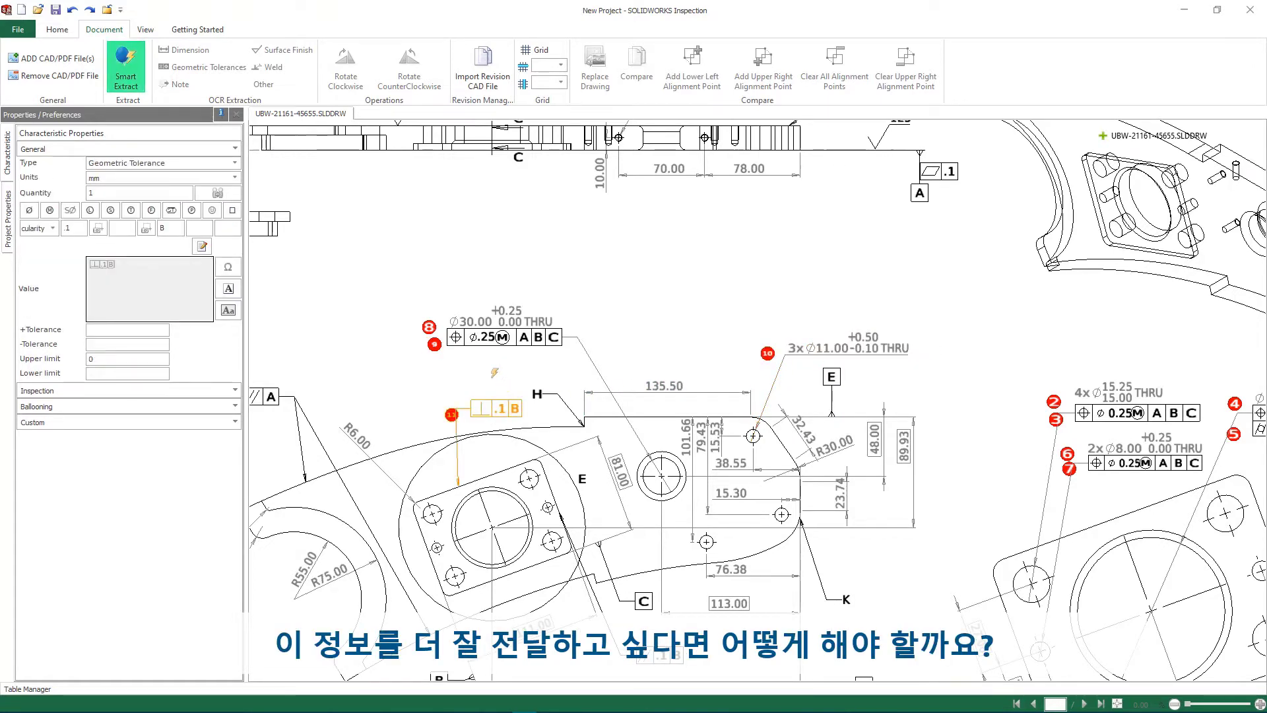
Add the part file UBW-21161-45655.SLDPRT to the inspection project.
left_click(42, 60)
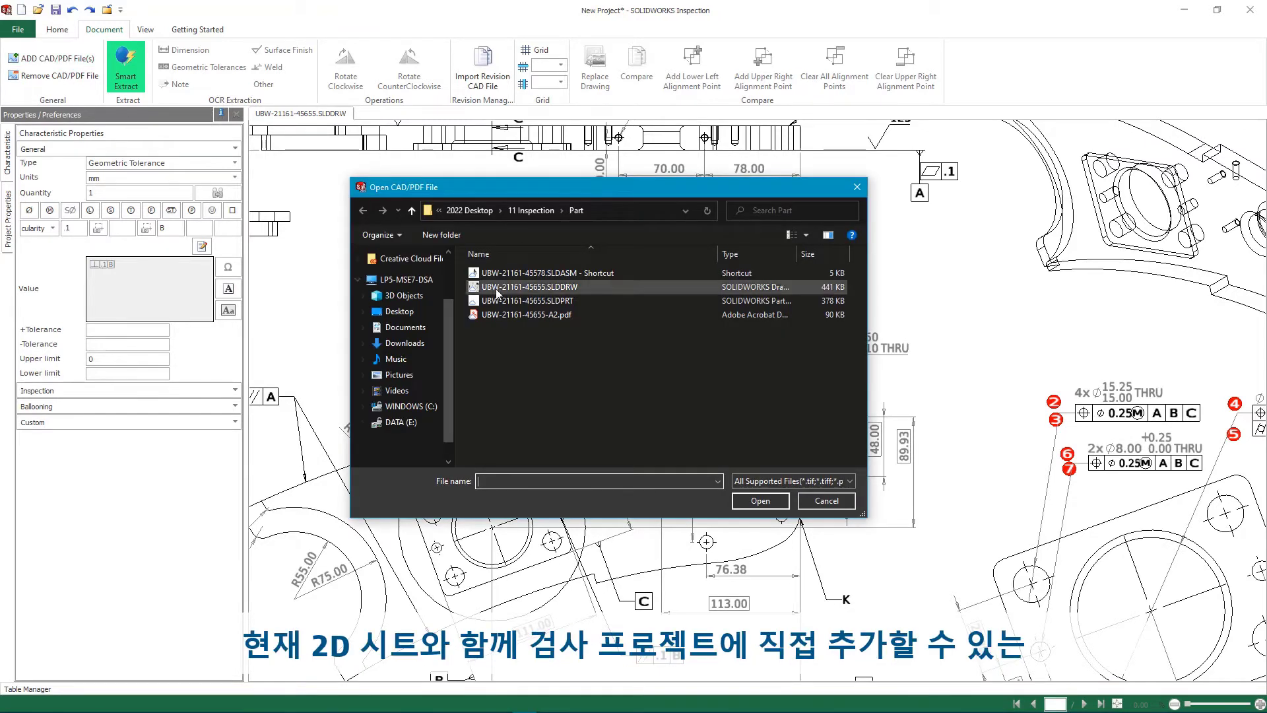
left_click(535, 302)
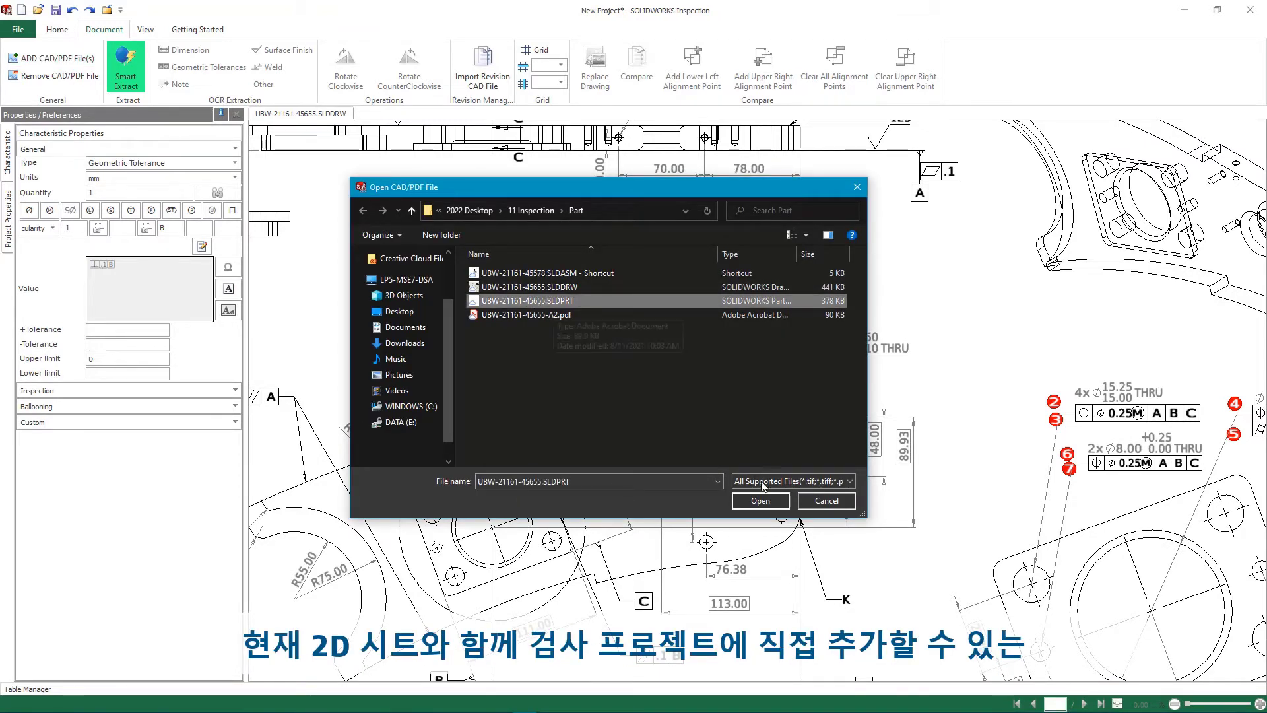
left_click(775, 500)
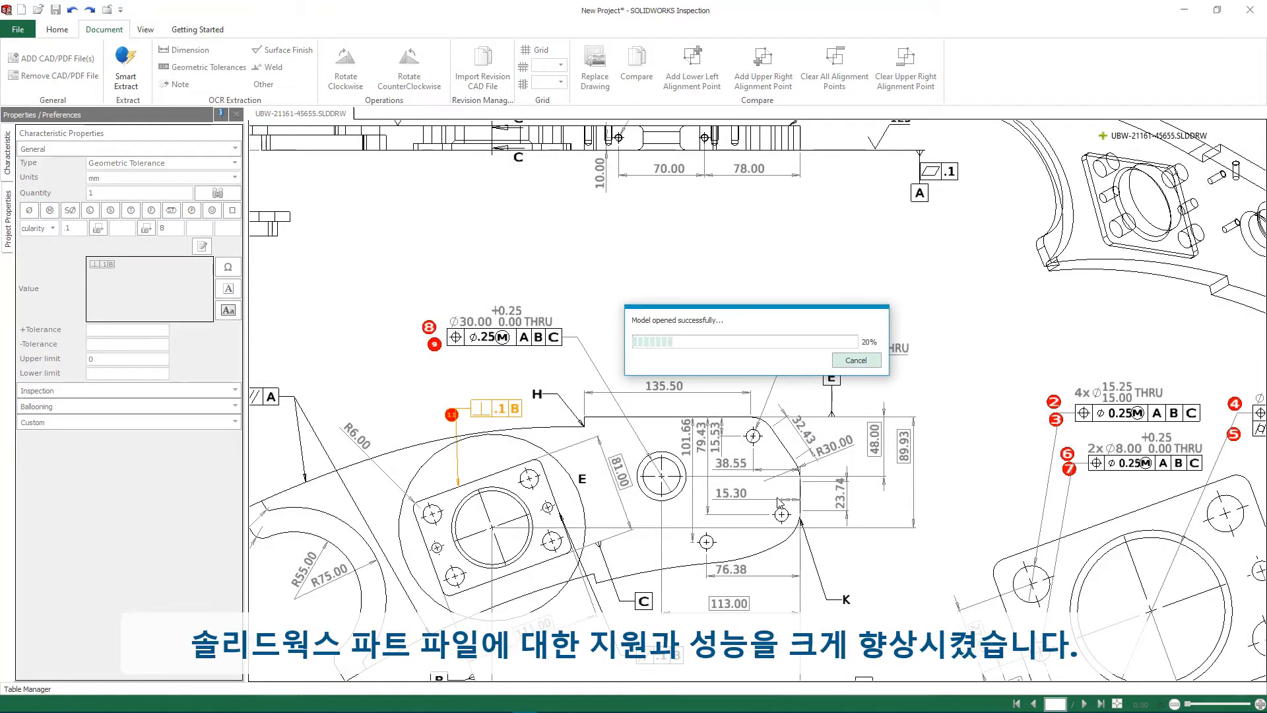
left_click_drag(763, 492, 514, 477)
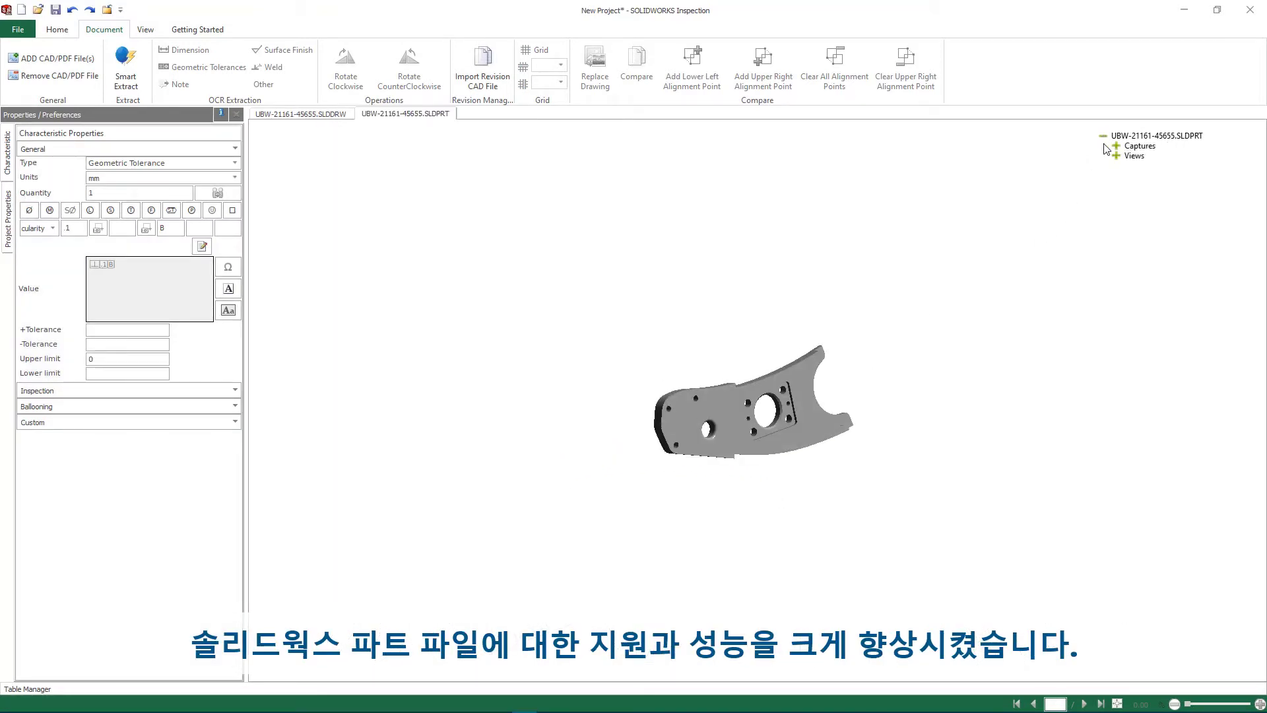
Show the part's Left view and smart-extract the 4x Ø15, 2x Ø8, Ø60 and Ø30 hole callouts with their geometric tolerances.
left_click(1116, 156)
left_click(1147, 214)
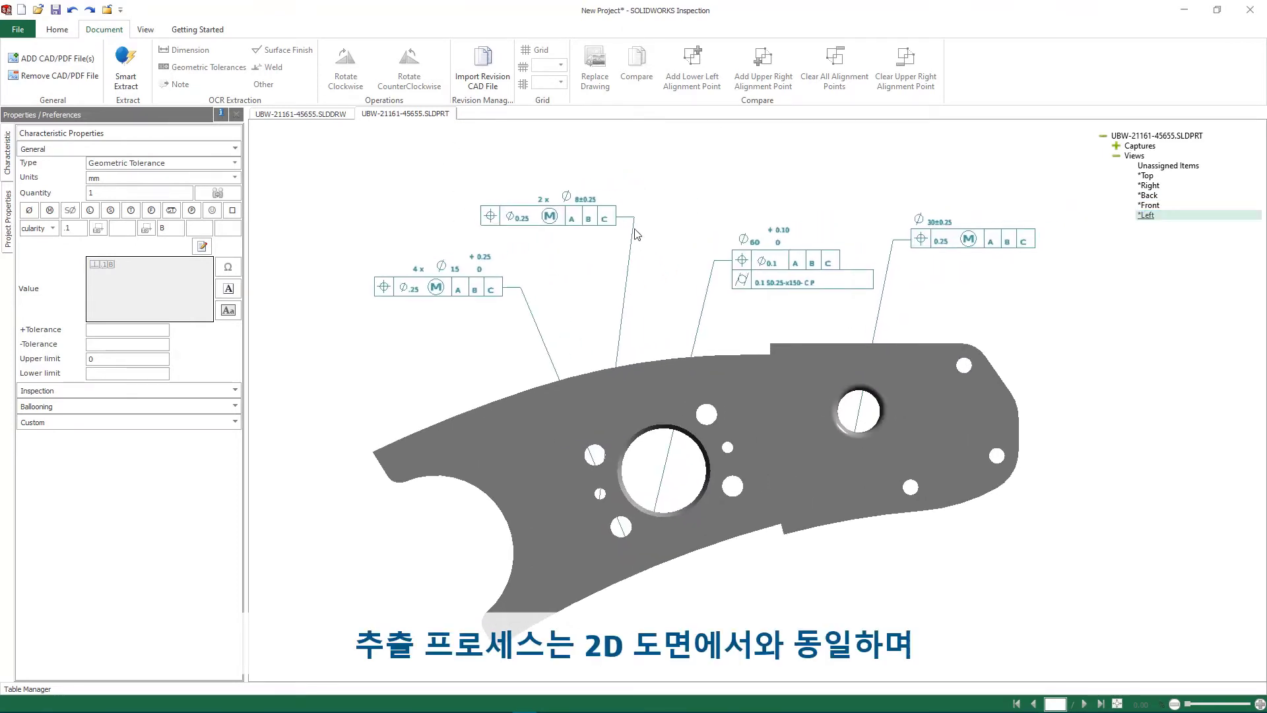
right_click(449, 163)
left_click(475, 187)
left_click(470, 291)
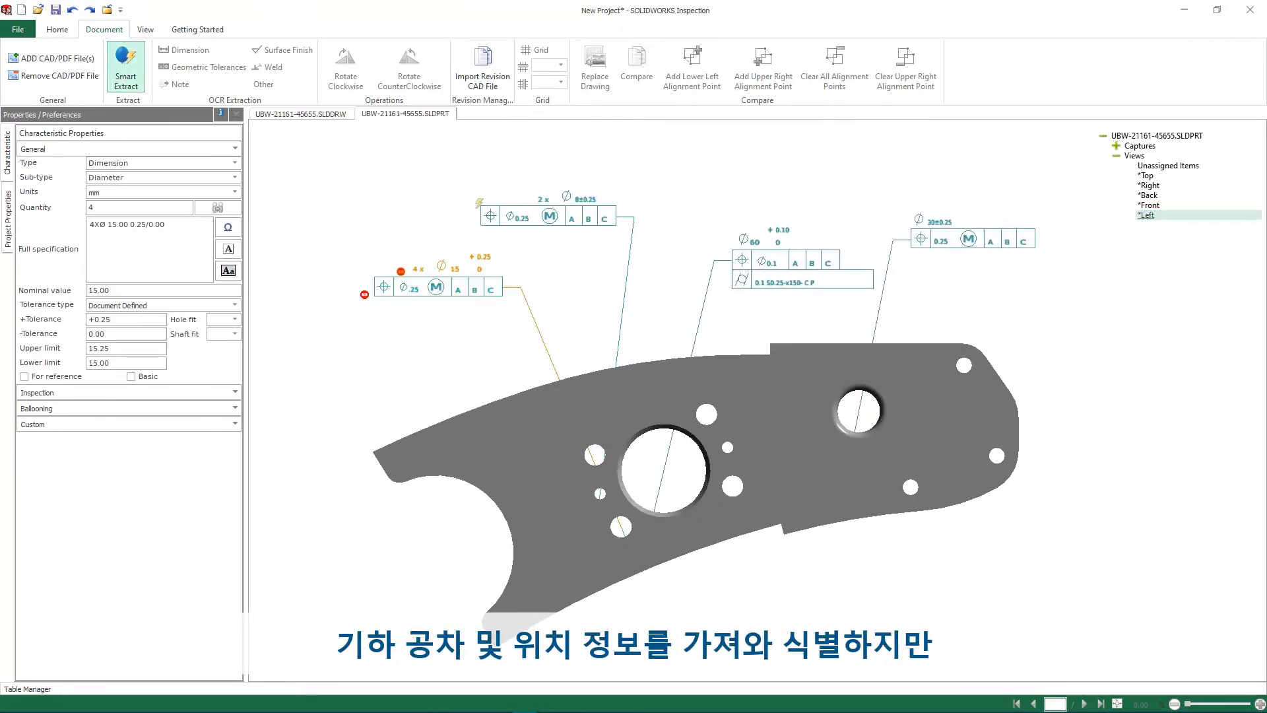
left_click(487, 210)
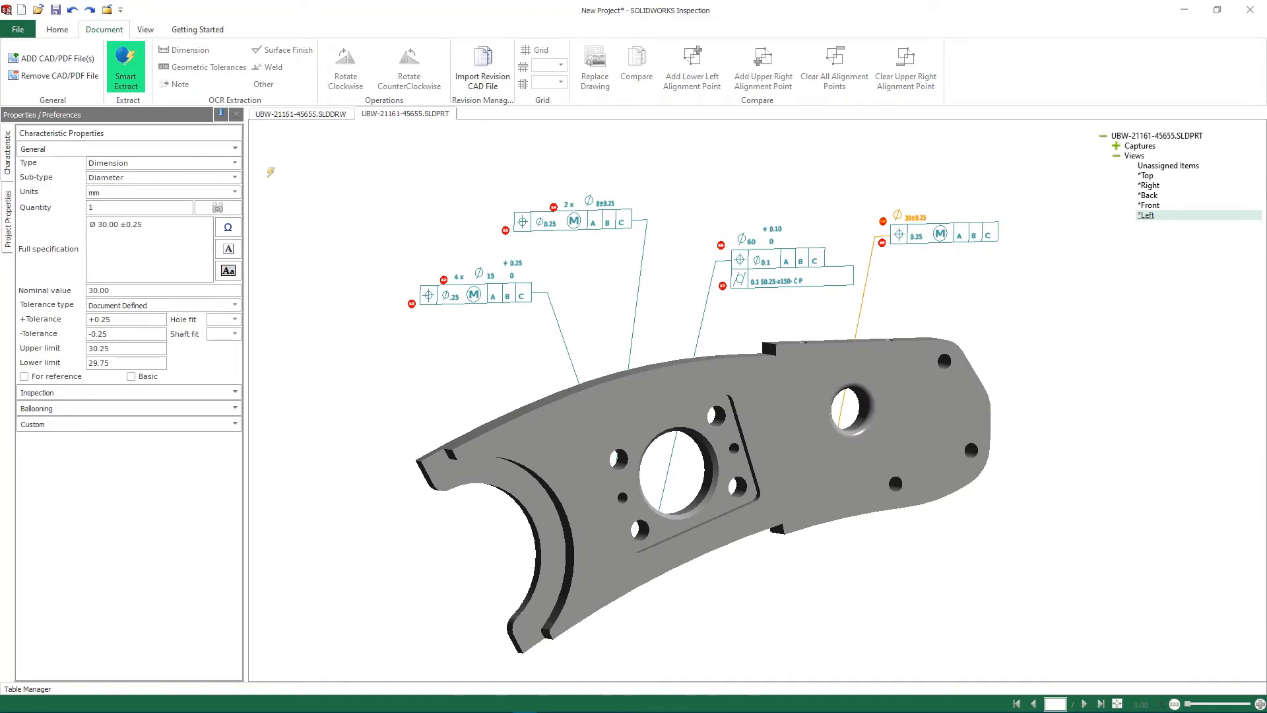
Add the assembly file UBW-21161-45578.SLDASM to the inspection project.
left_click(50, 60)
left_click(501, 272)
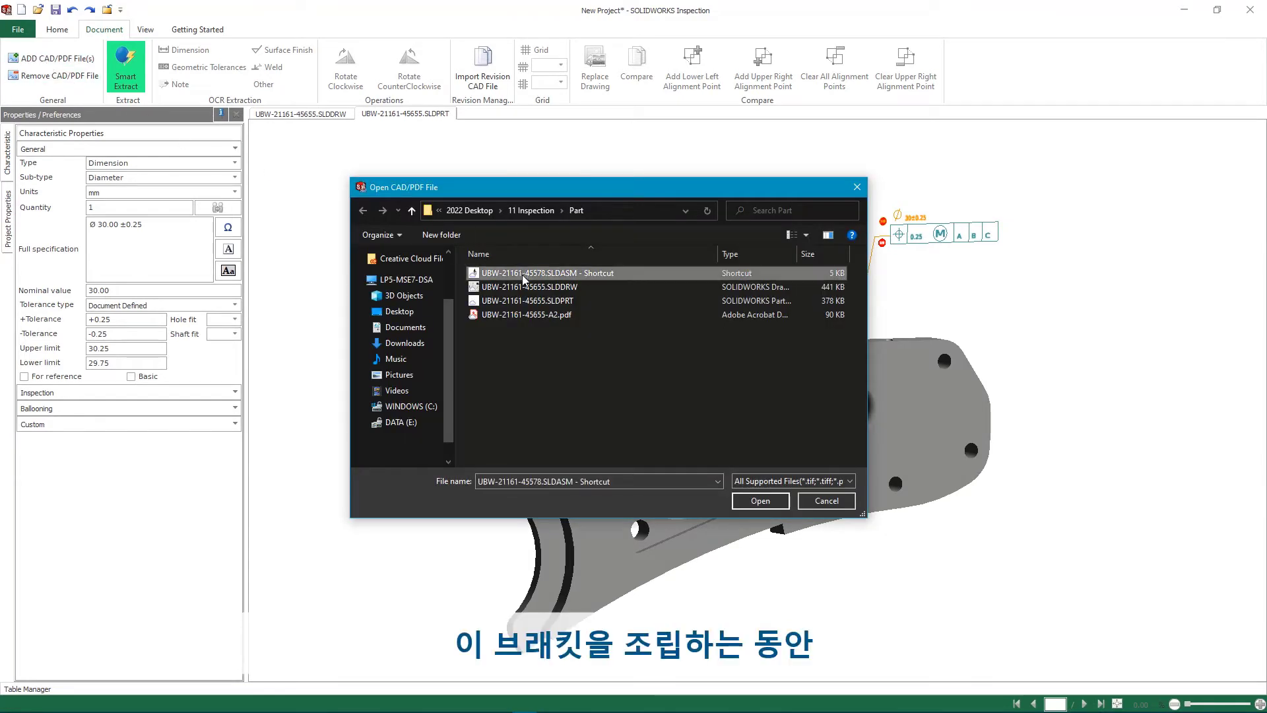
left_click(760, 500)
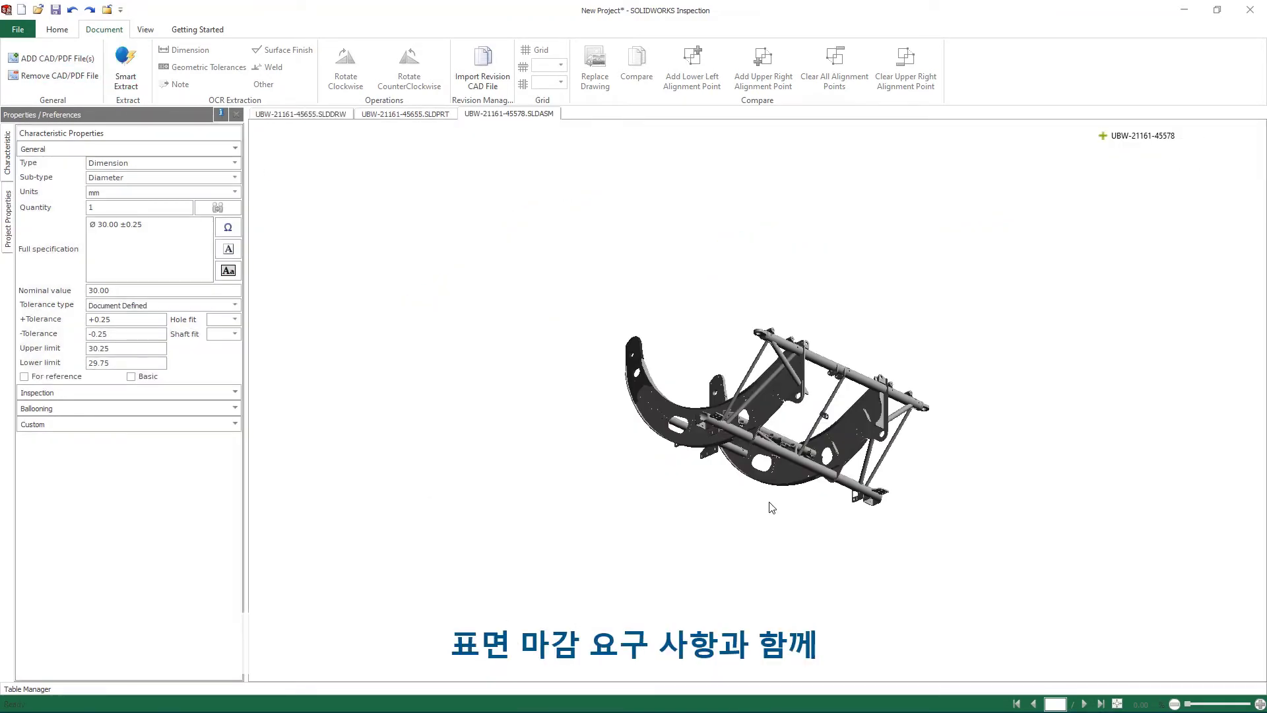
Show the assembly's Right view and smart-extract the two 2 mm weld symbols and the .25/.01 surface finish symbol.
left_click(1102, 136)
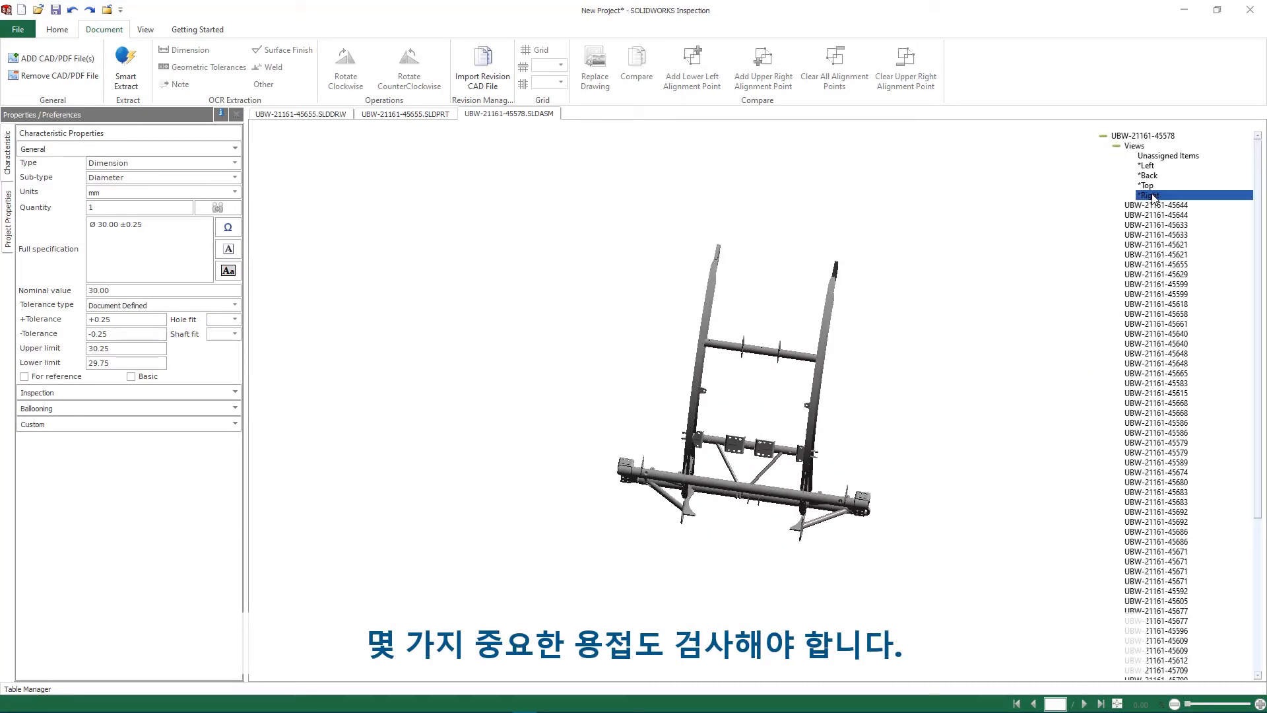
scroll(711, 277, "up", 6)
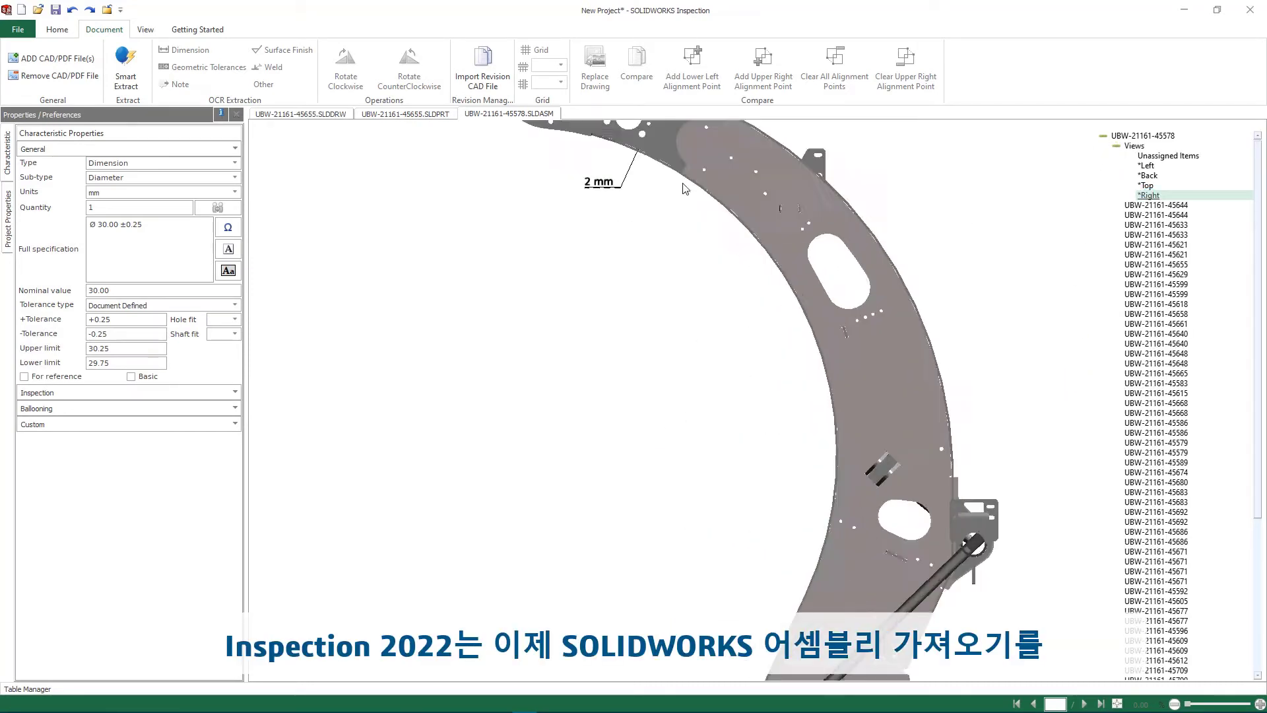
right_click(484, 435)
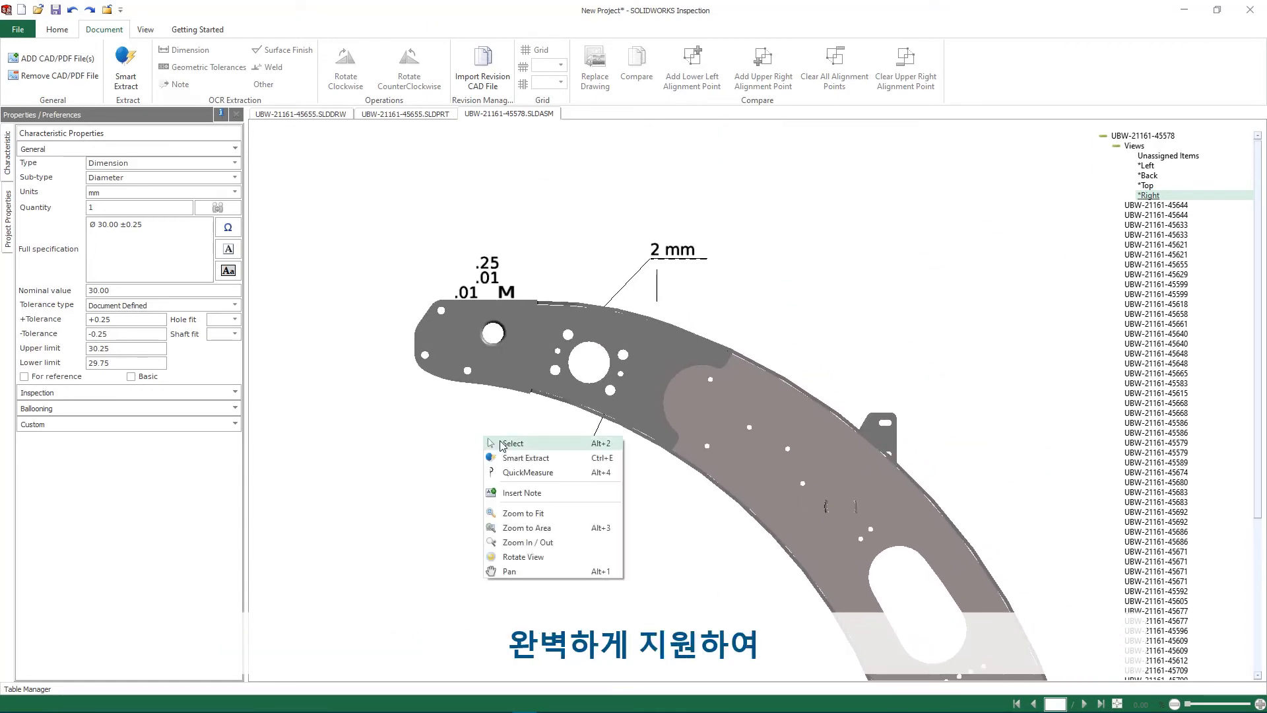
left_click(508, 443)
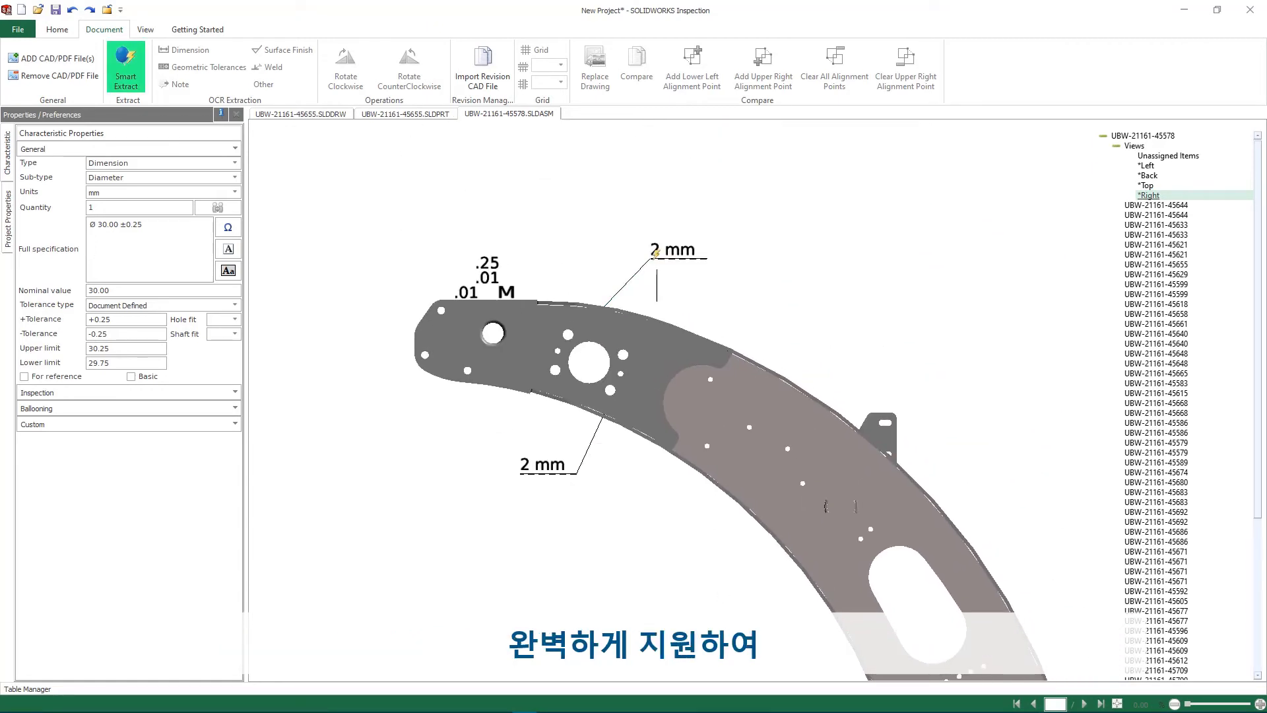
left_click(655, 251)
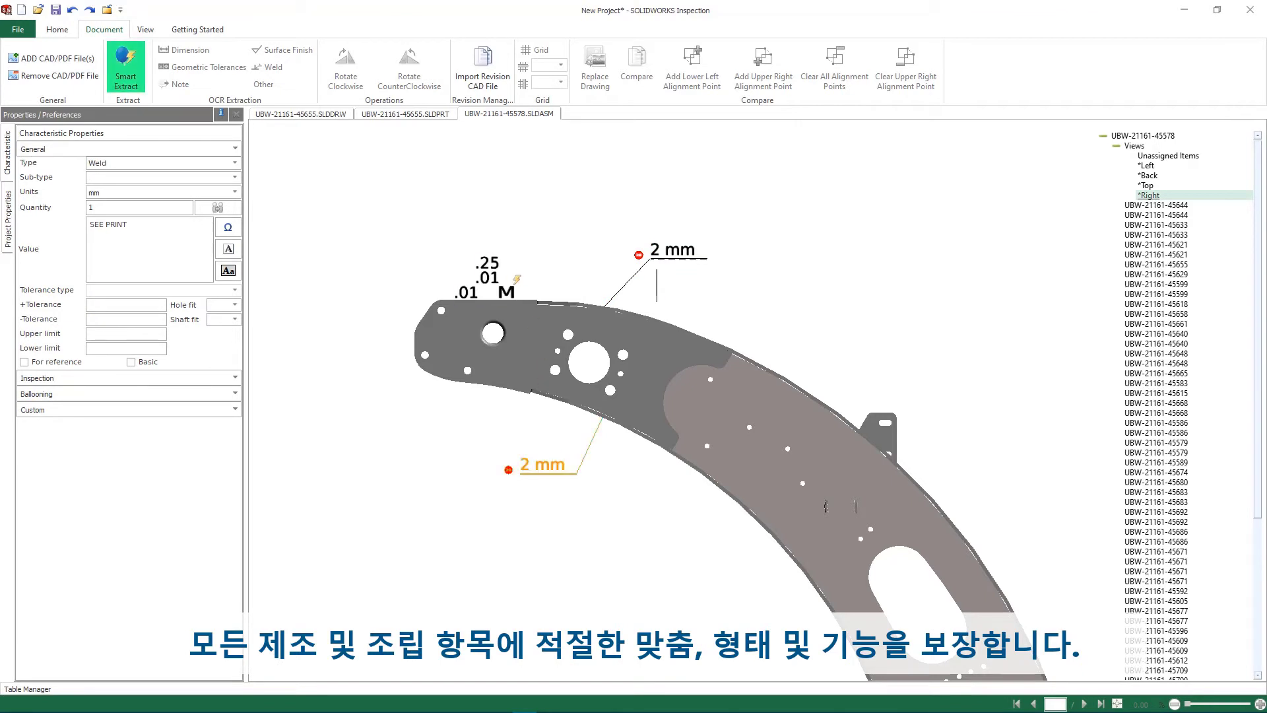
left_click(517, 280)
Auto-hide the properties pane and open the project's publishing options.
left_click(221, 114)
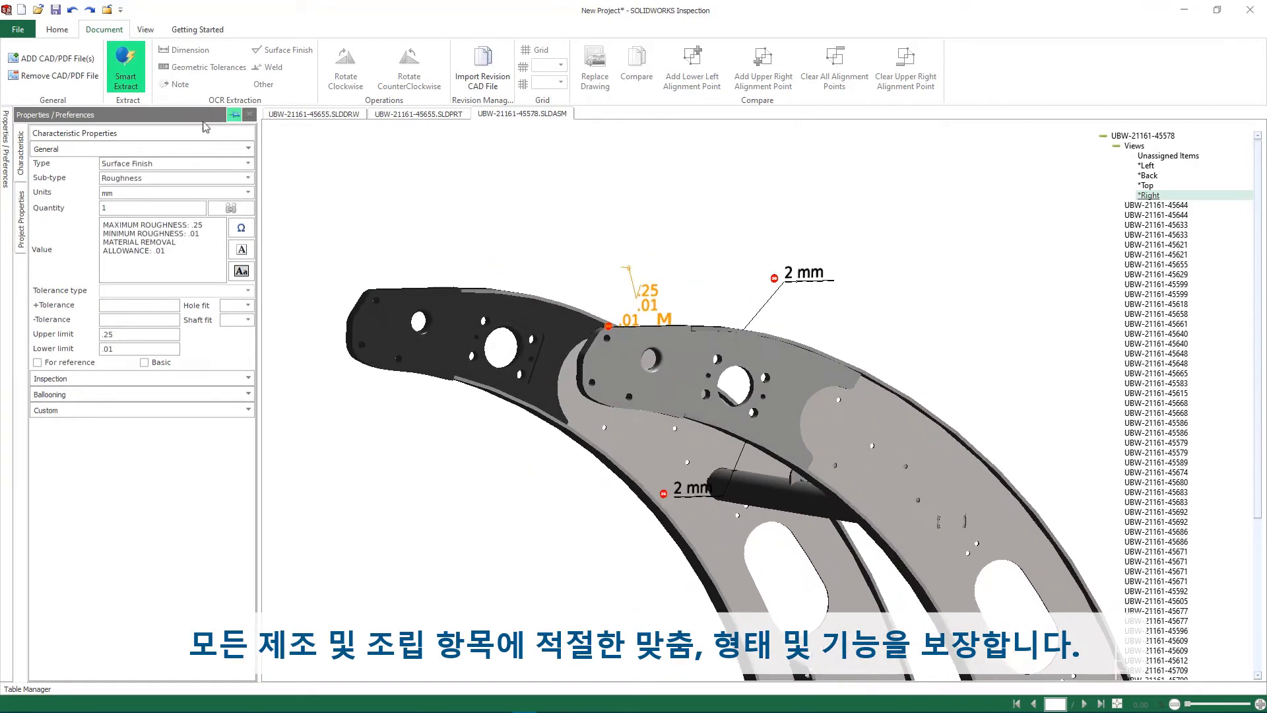
left_click(20, 30)
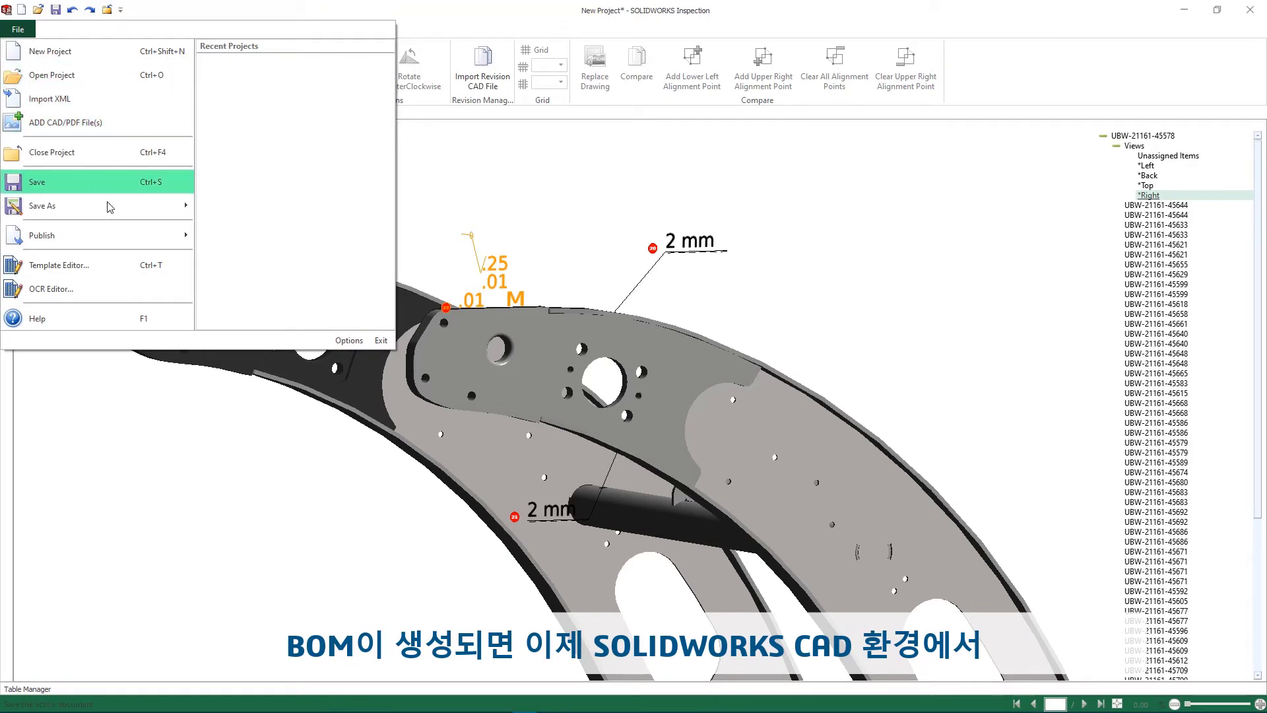
mouse_move(121, 227)
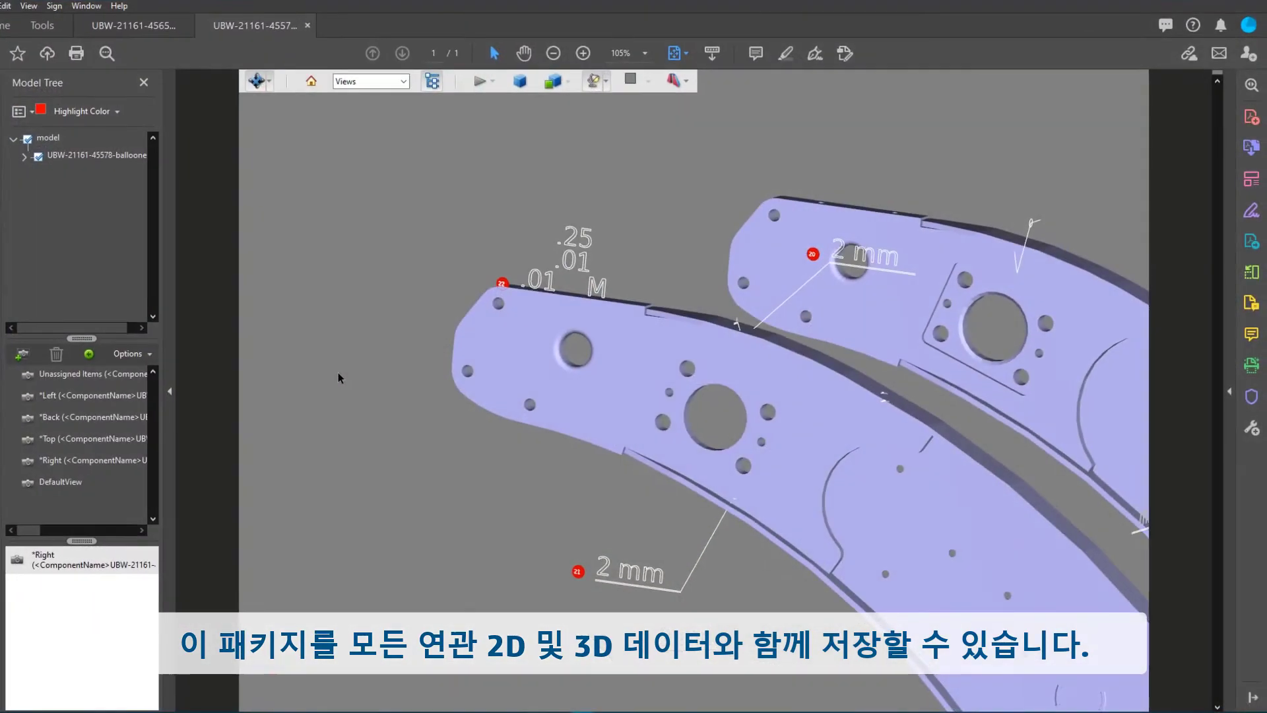
Switch to Adobe Acrobat and examine the ballooned assembly and part models in the published 3D PDFs.
left_click_drag(359, 371, 320, 361)
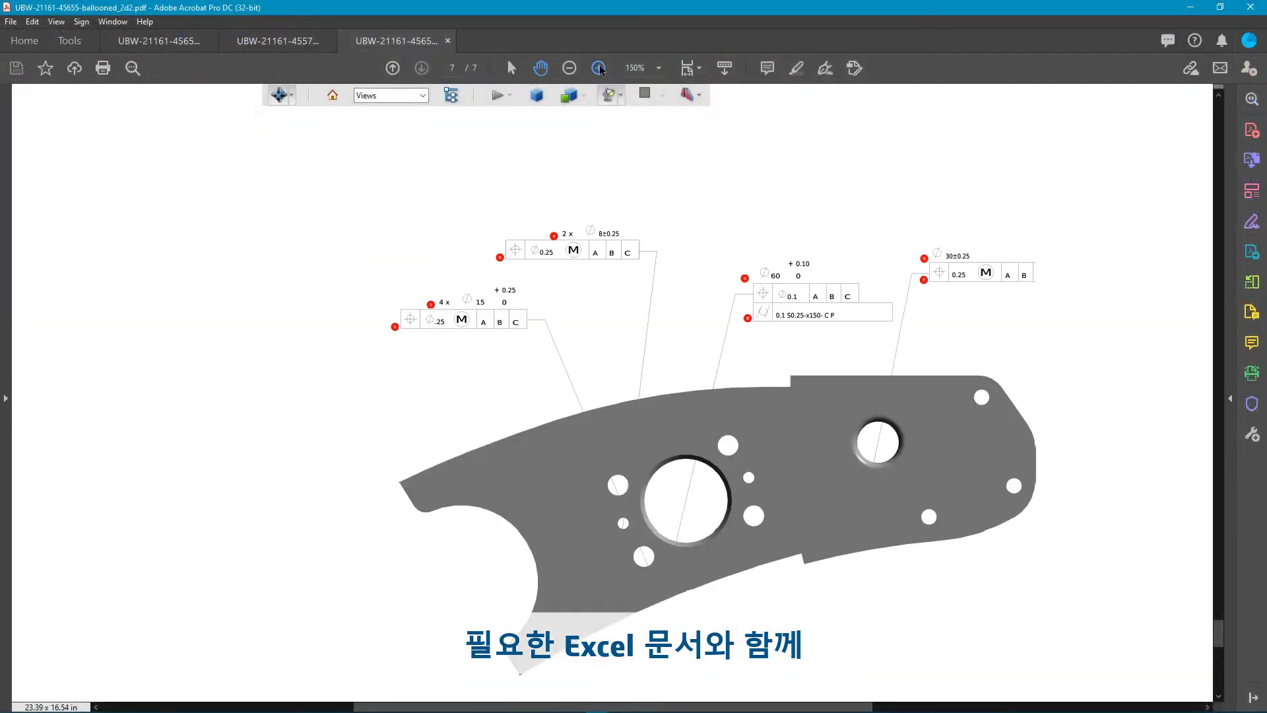
left_click(598, 67)
left_click_drag(381, 288, 330, 251)
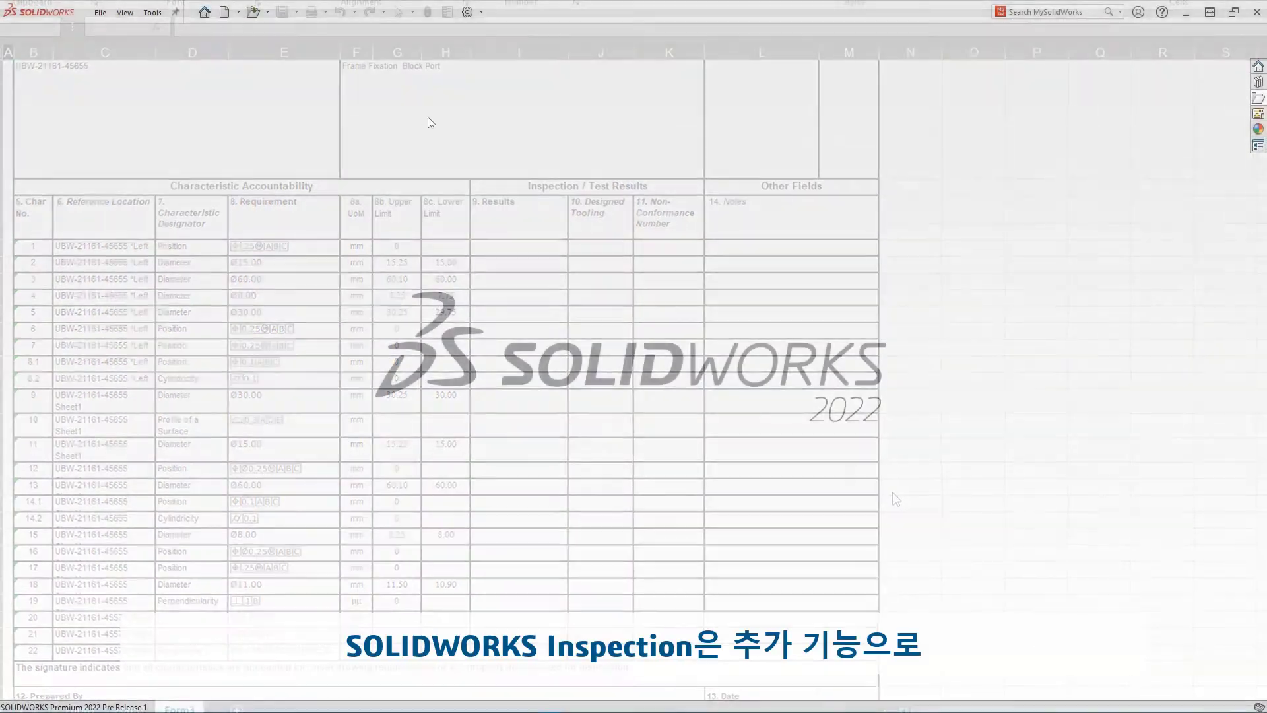
Switch to SOLIDWORKS and look through the add-in manager for the SOLIDWORKS Inspection add-in.
left_click(482, 12)
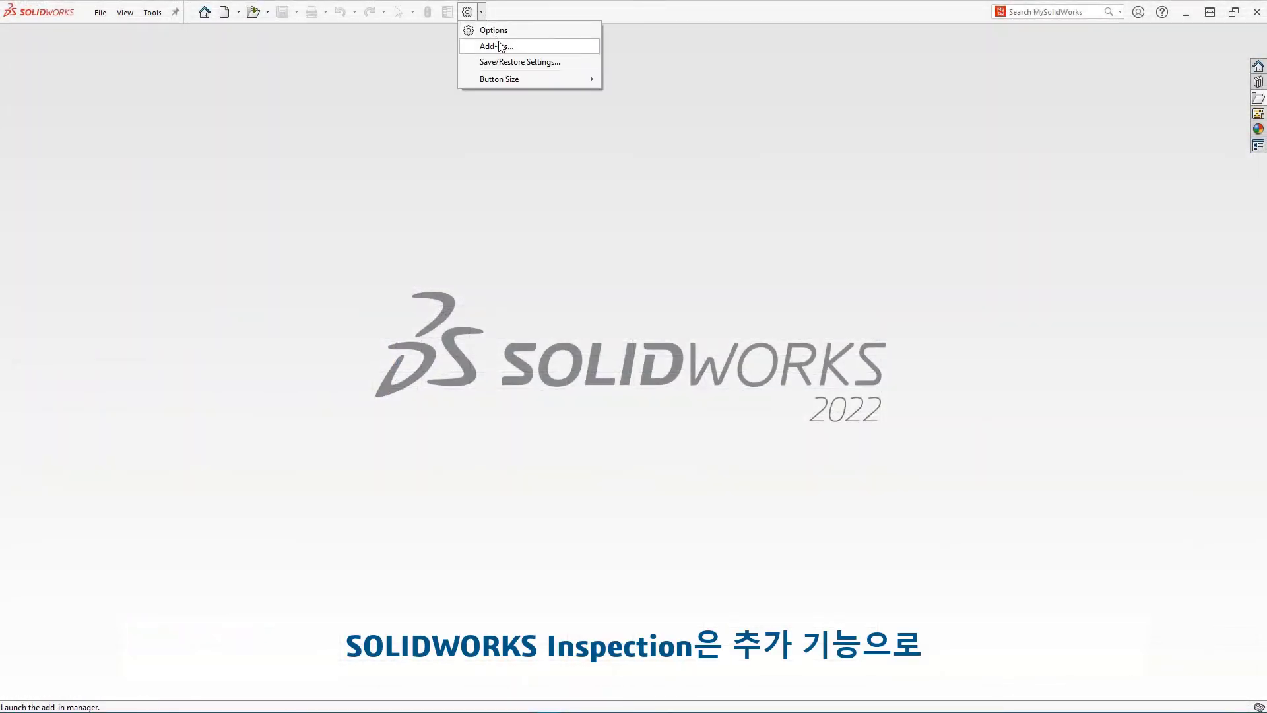
left_click(499, 45)
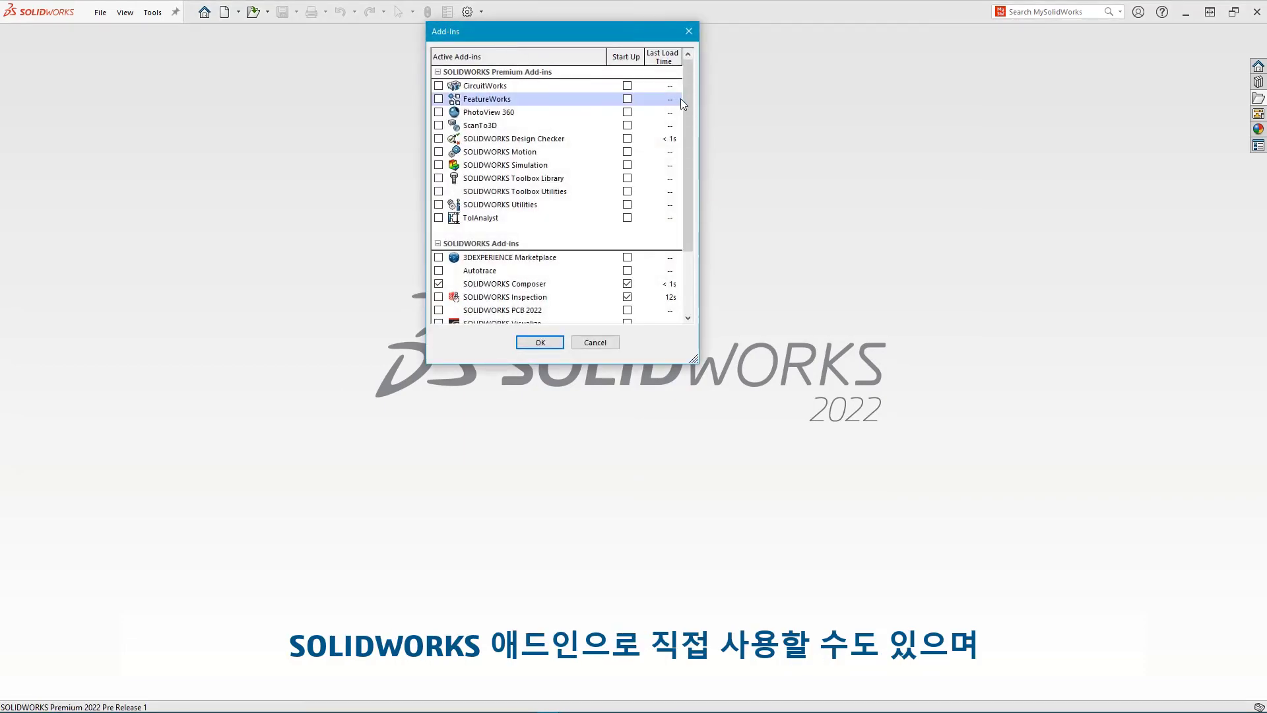
left_click_drag(686, 98, 682, 142)
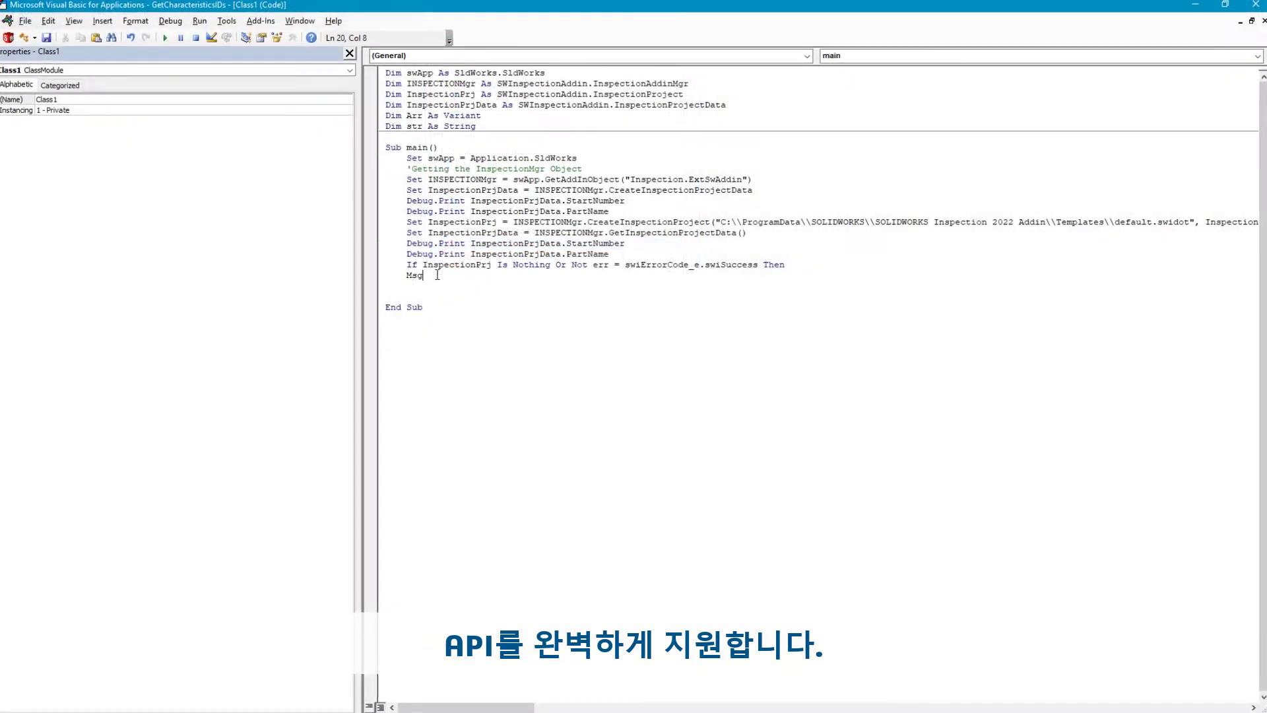
In the VBA editor, complete the MsgBox statement below the If line, starting its message with "project not Creat".
type("Box (")
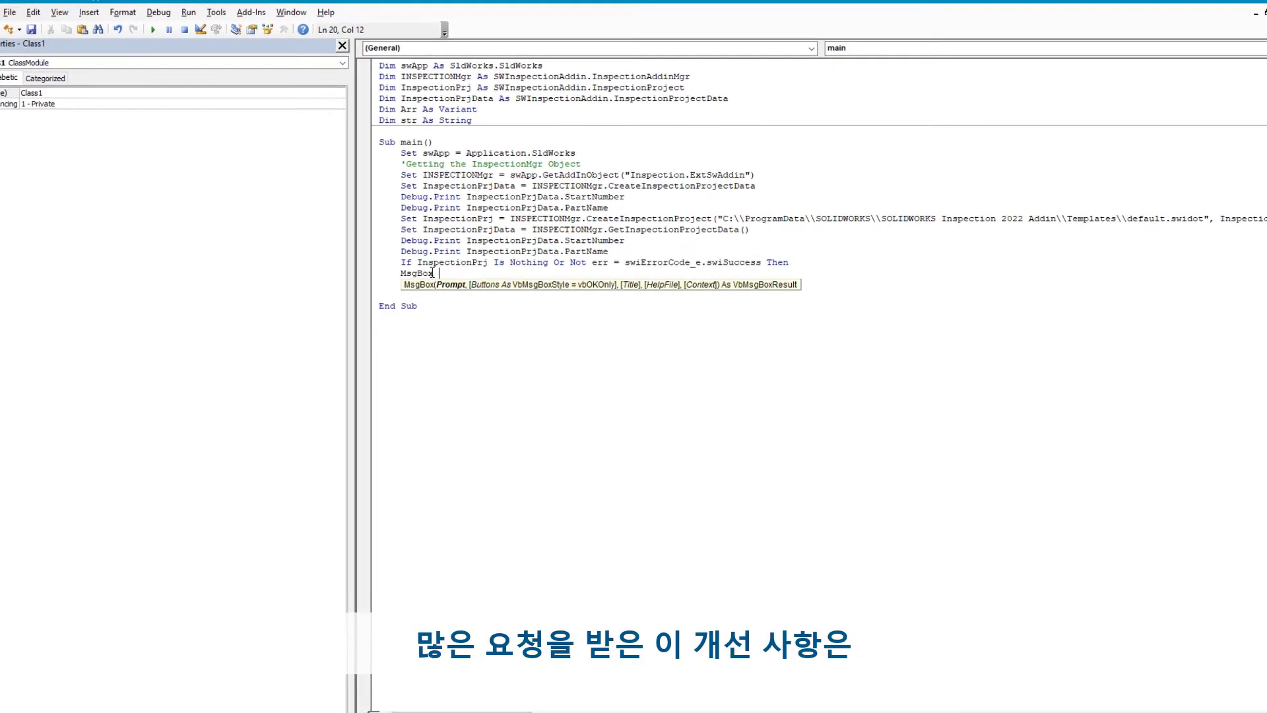
type("\"project not Creat")
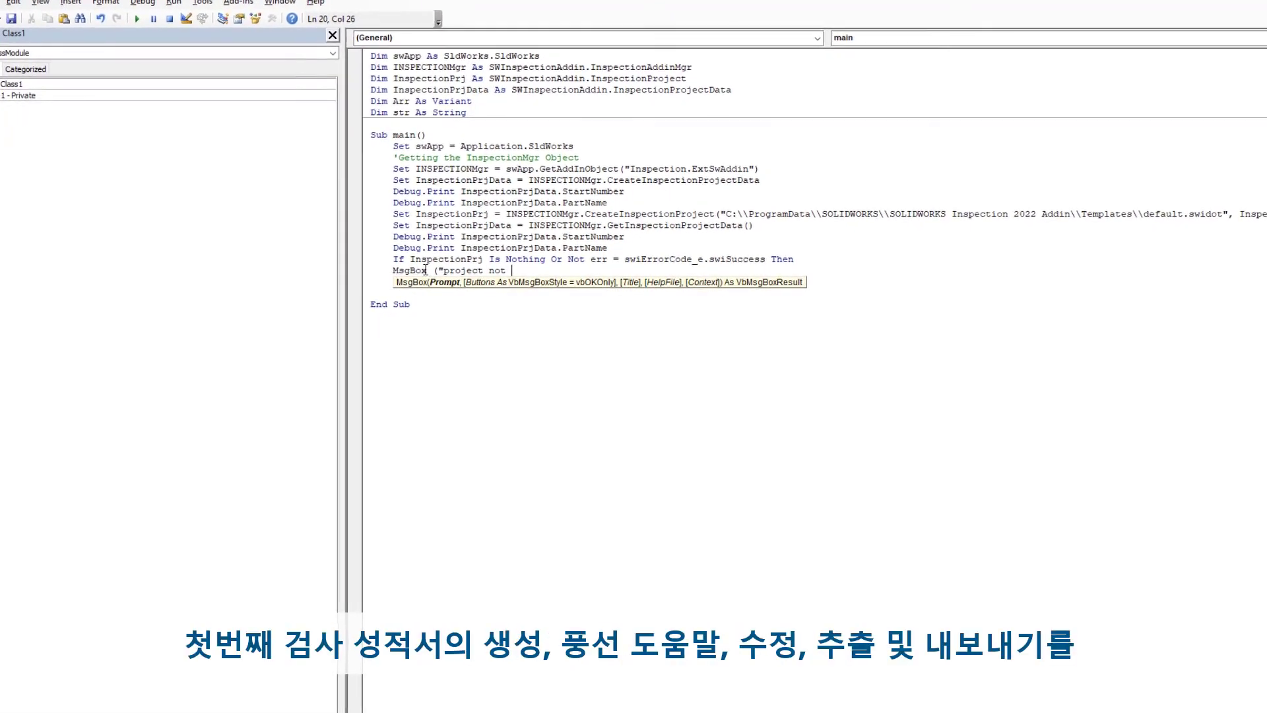